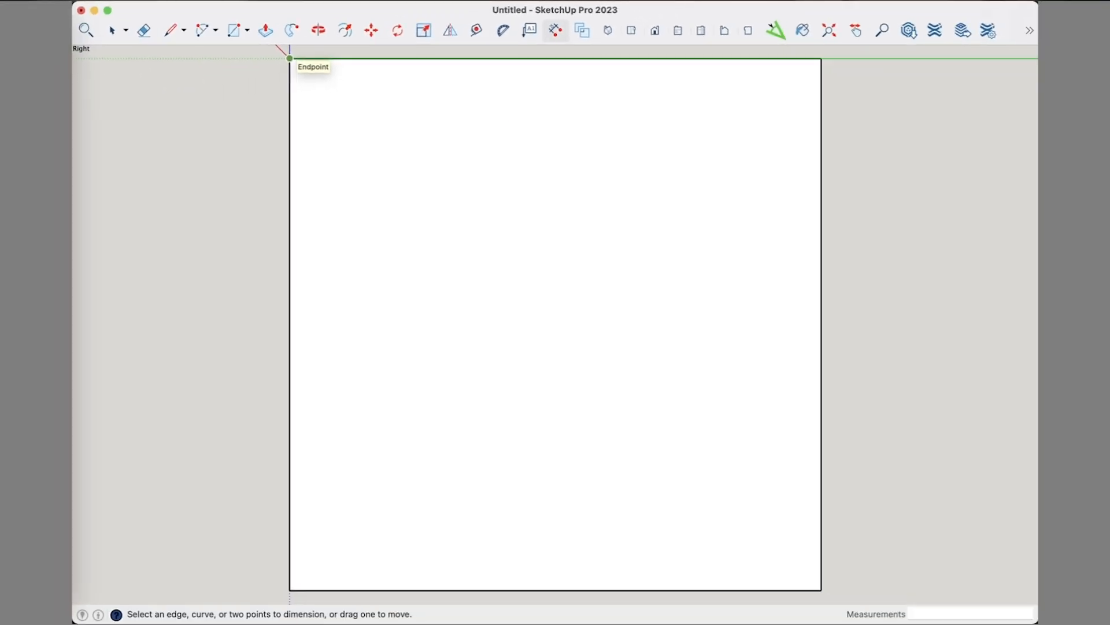
Step: Dimension the square's vertical edge below the origin, placing the dimension line outside the shape
click(290, 58)
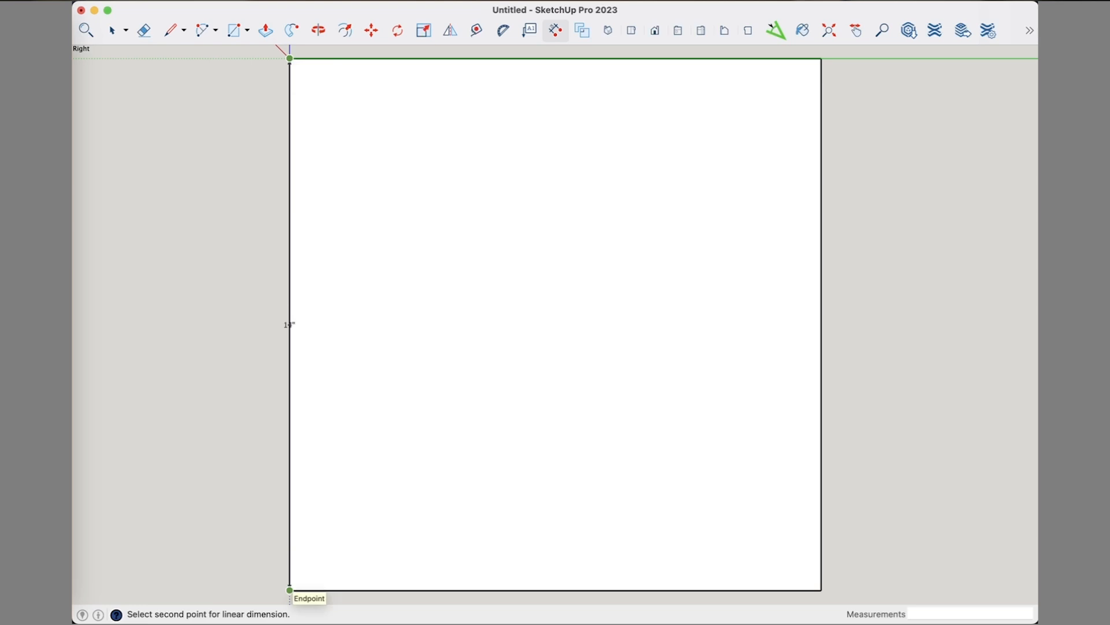
click(289, 590)
click(225, 587)
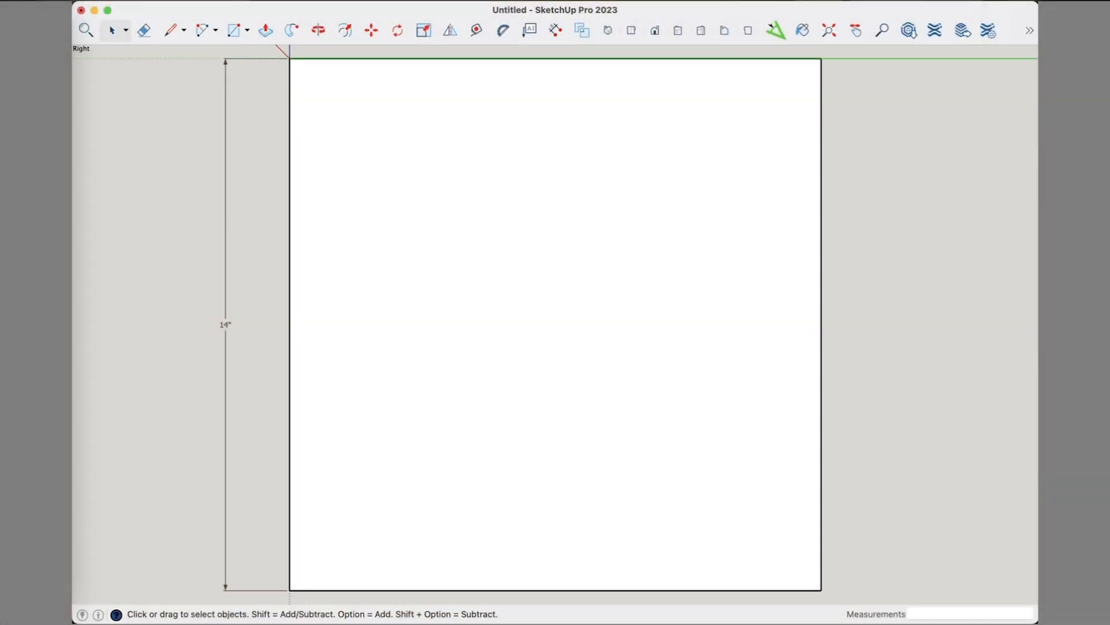
Step: Set the model's dimension font to Red Hat Display ExtraBold, 24 points, and update all existing dimensions with it
click(340, 0)
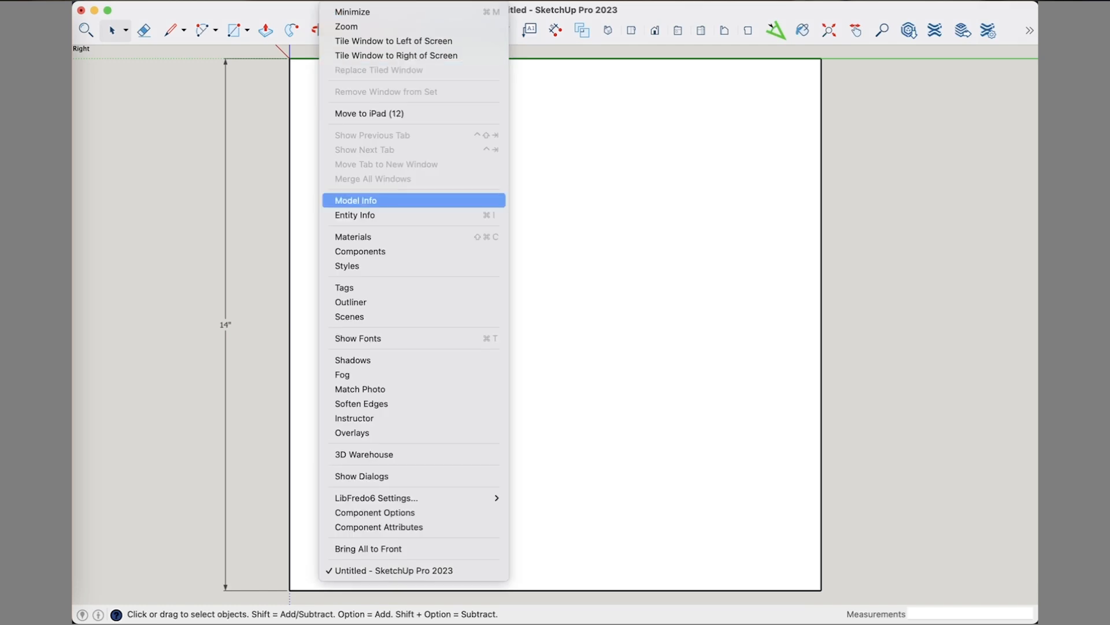
click(356, 201)
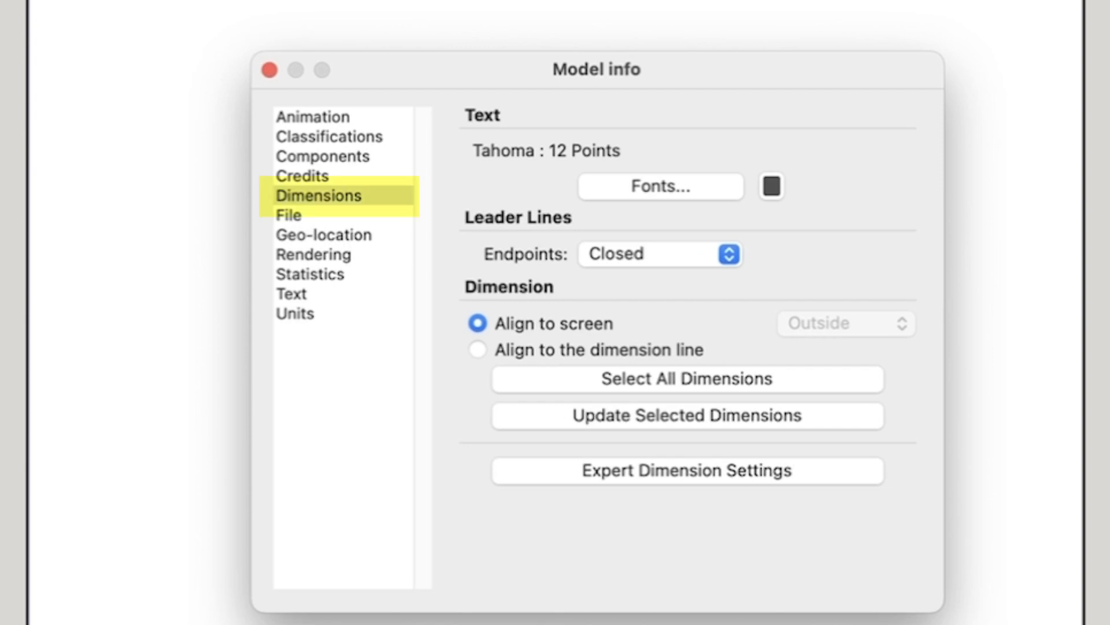
click(343, 195)
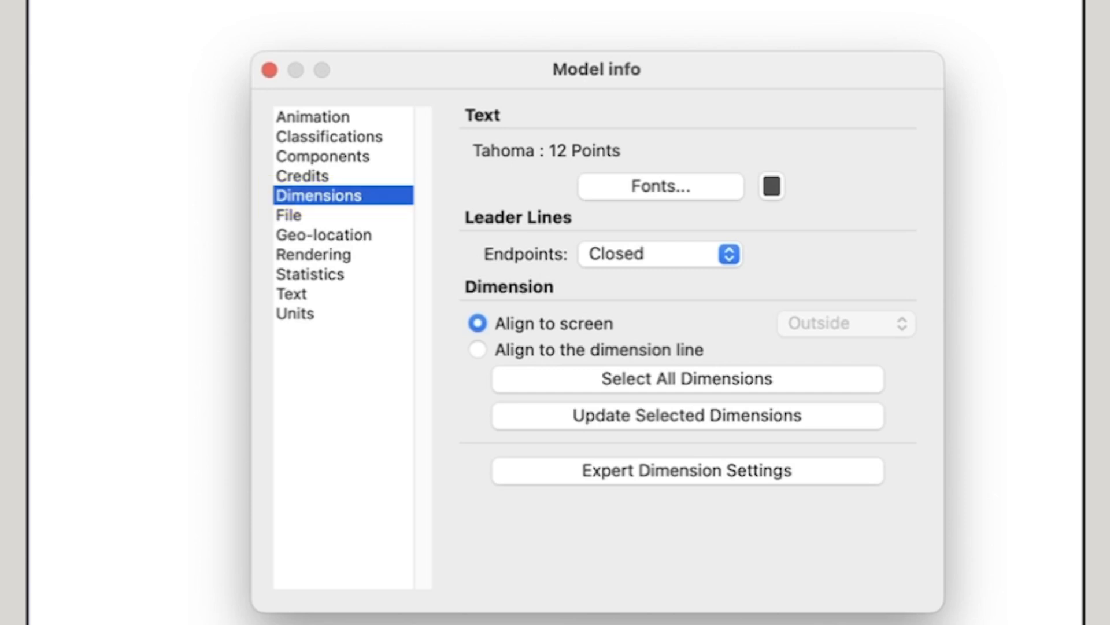
click(661, 187)
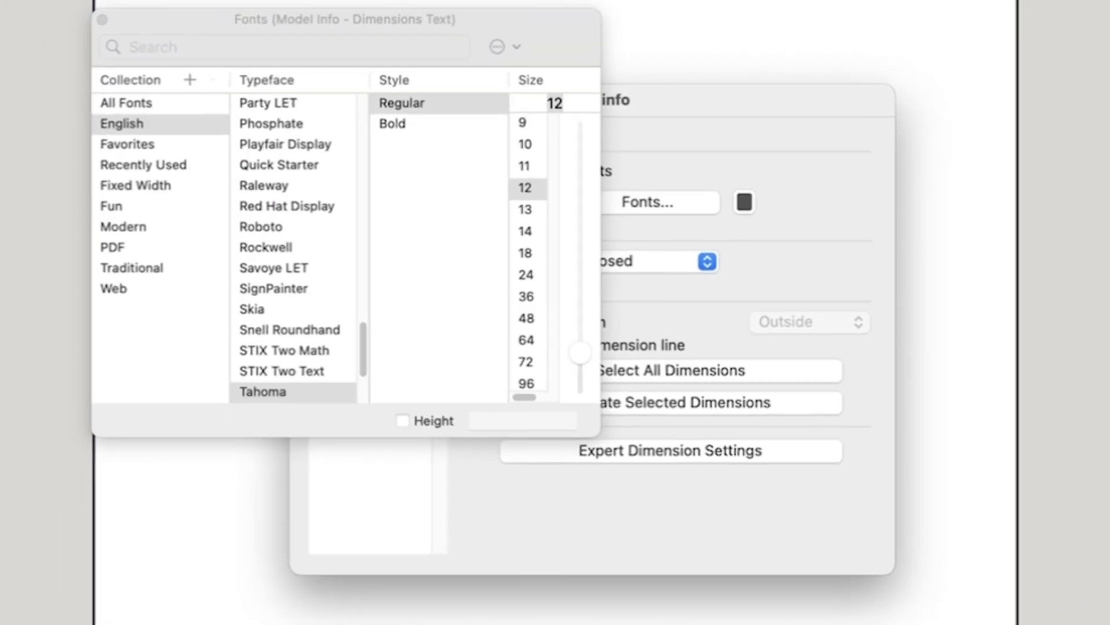
click(248, 191)
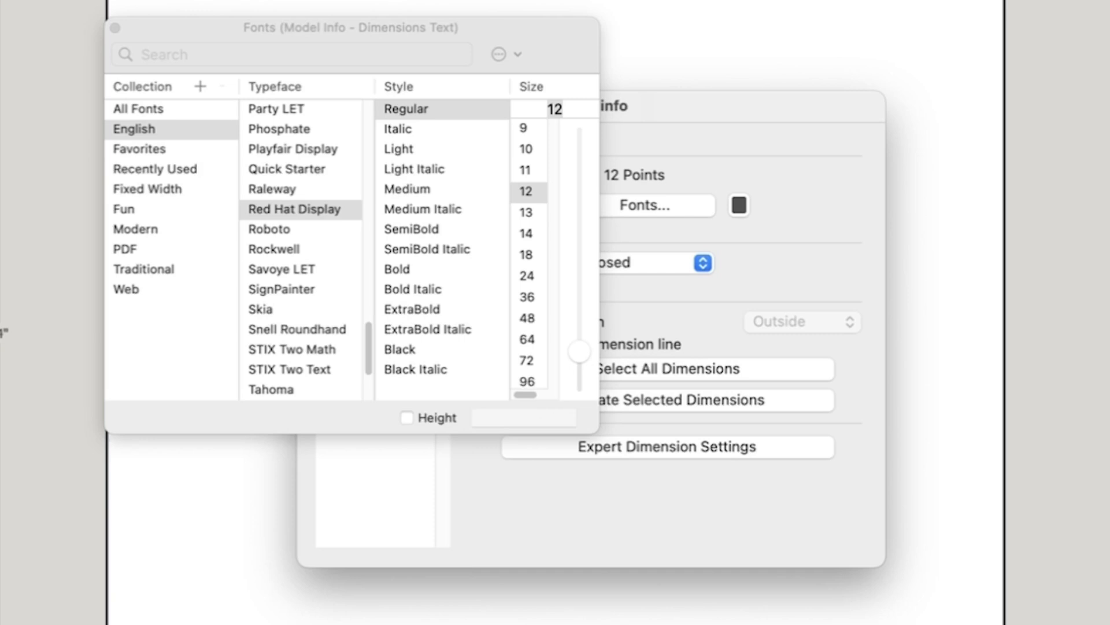
click(412, 309)
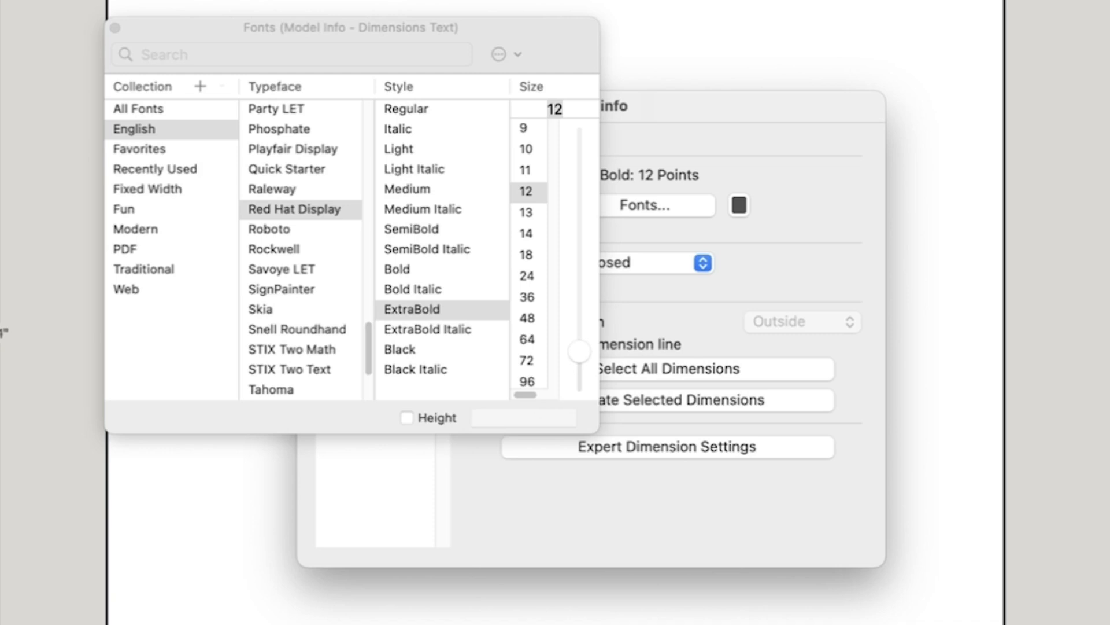
click(527, 276)
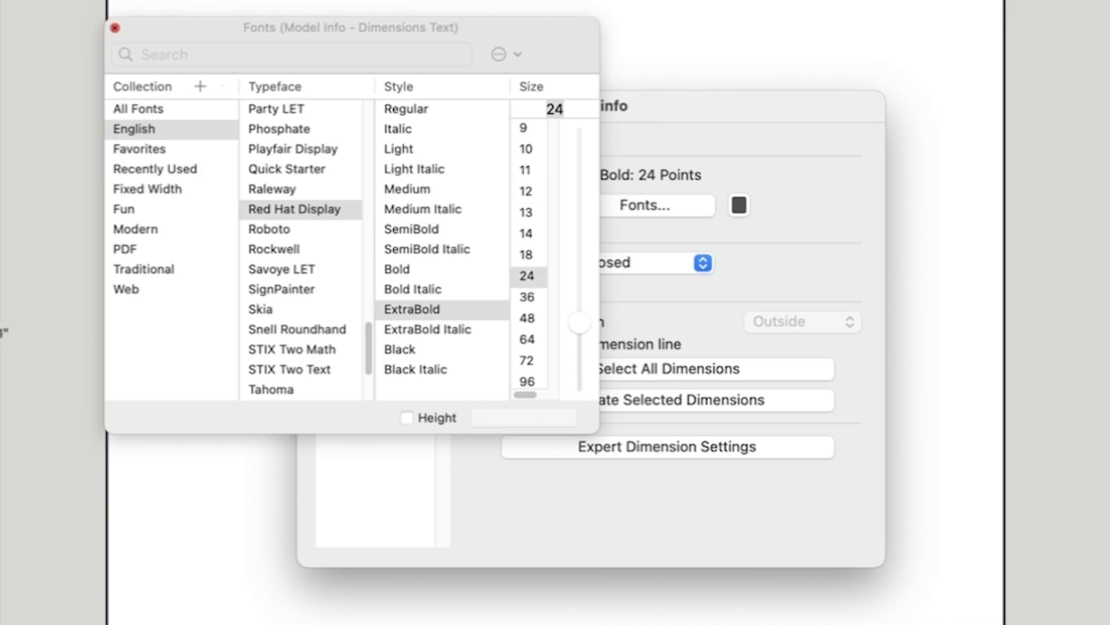
click(114, 27)
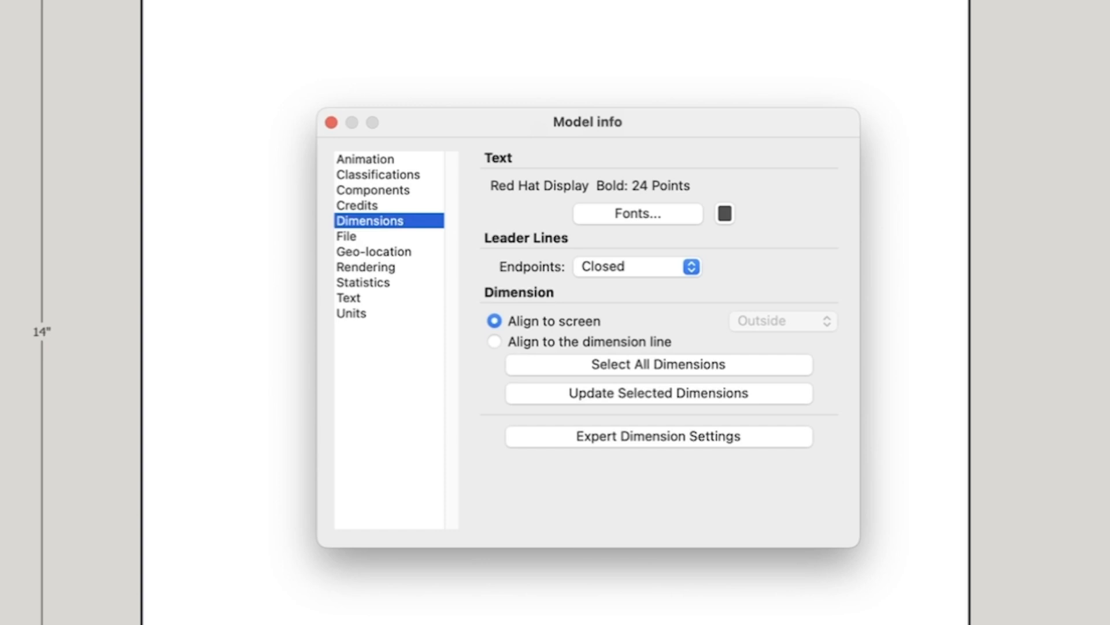
click(659, 364)
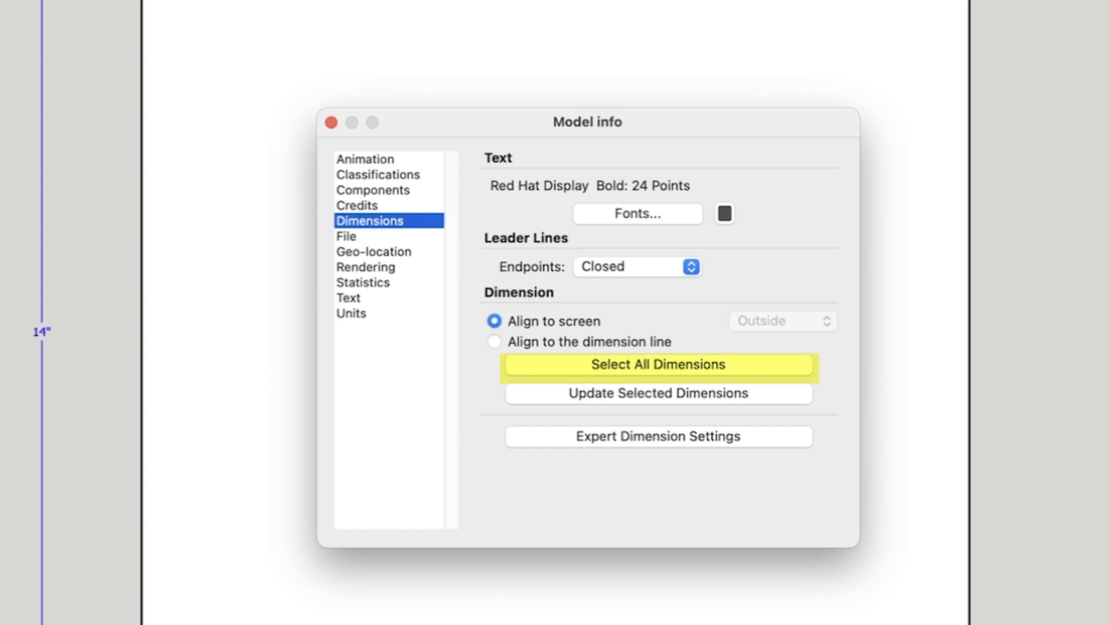
click(658, 392)
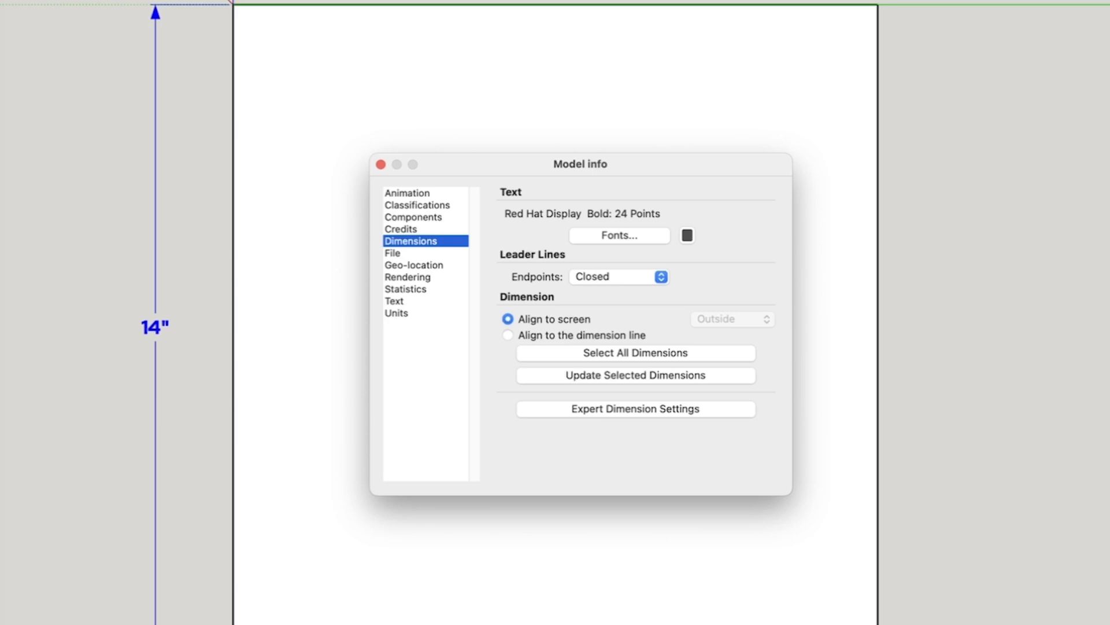
Step: Set the dimension leader line endpoints to Slash and apply the style to all dimensions
click(619, 277)
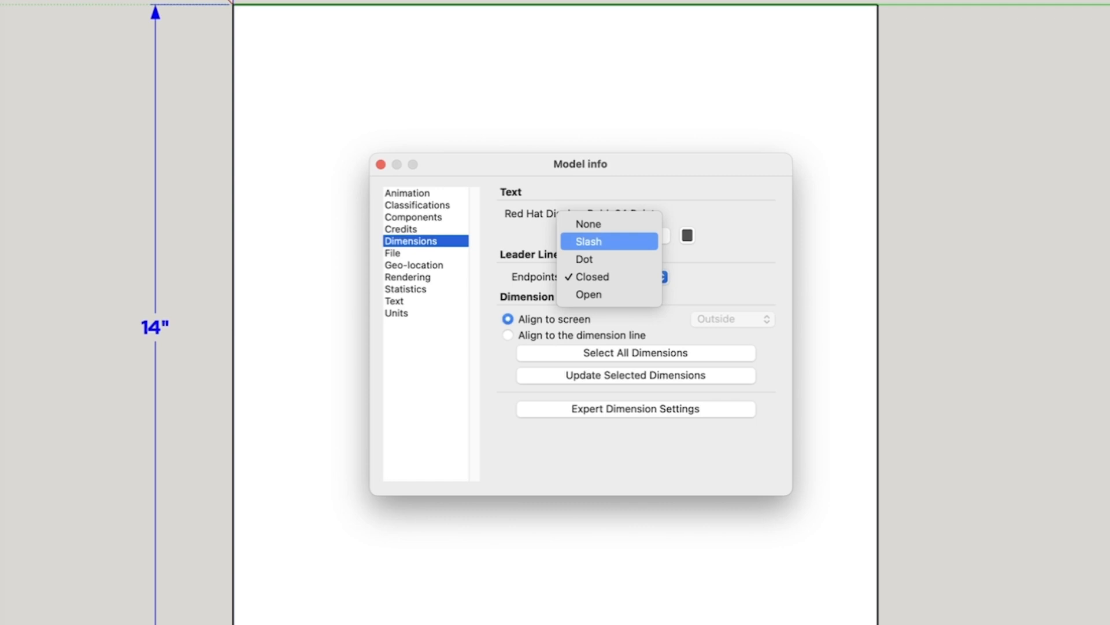
click(609, 241)
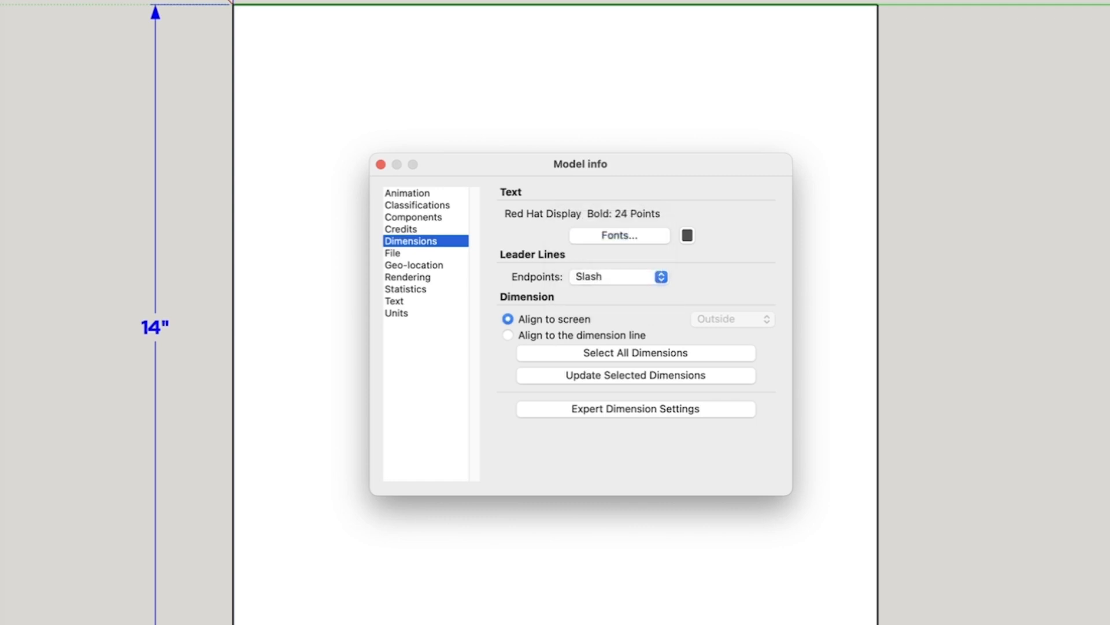
click(636, 353)
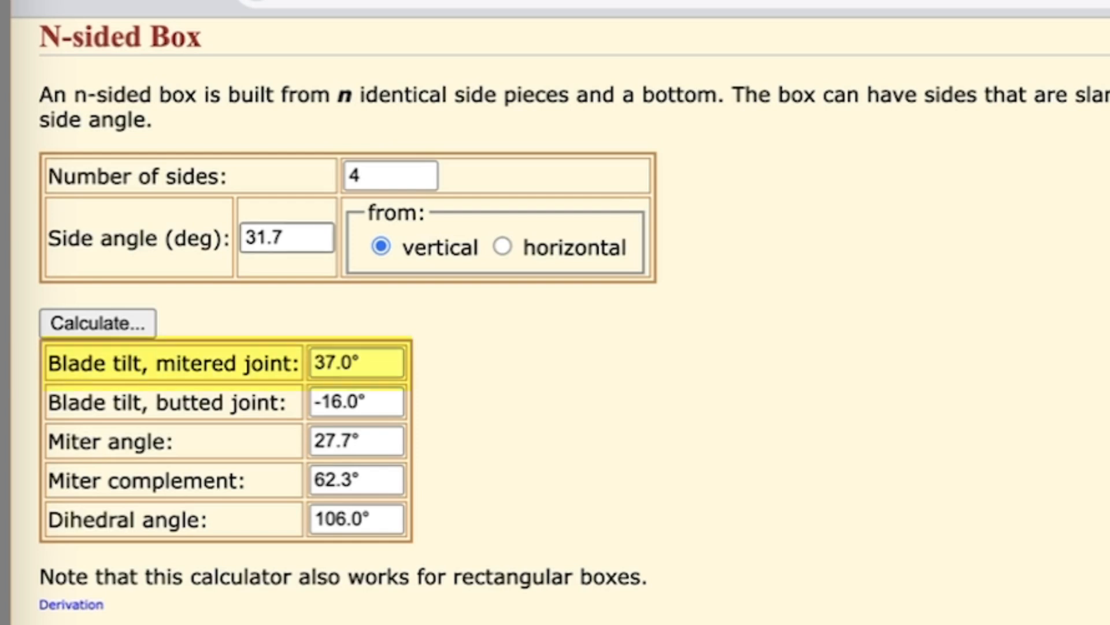
Step: Select the 31.7-degree side angle in the N-sided Box calculator, return to SketchUp and start the Protractor
double_click(264, 237)
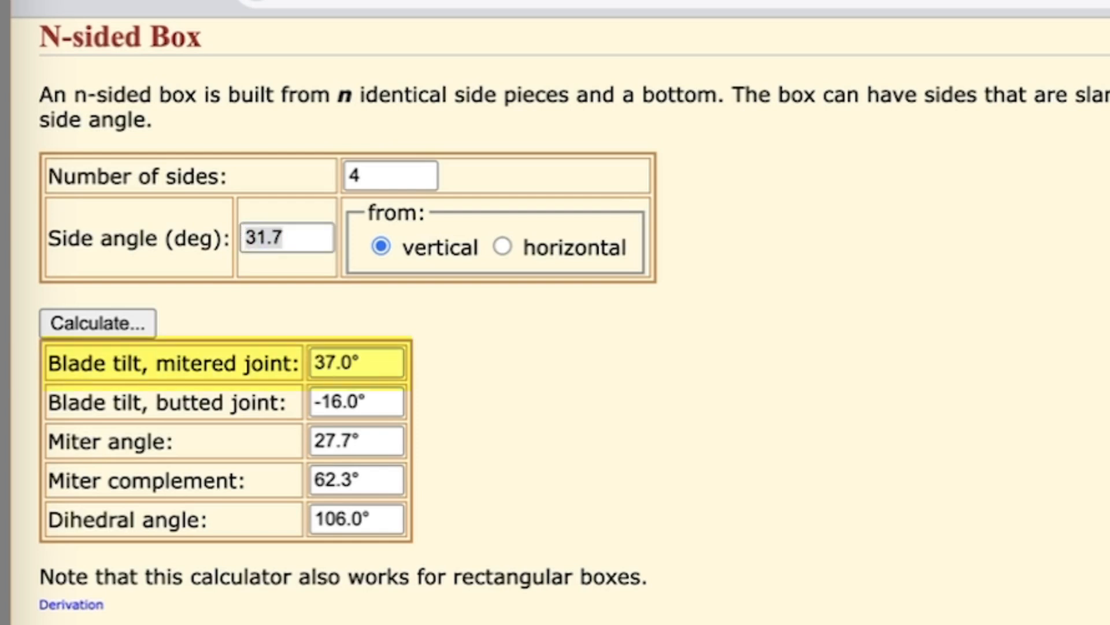
key(super+Tab)
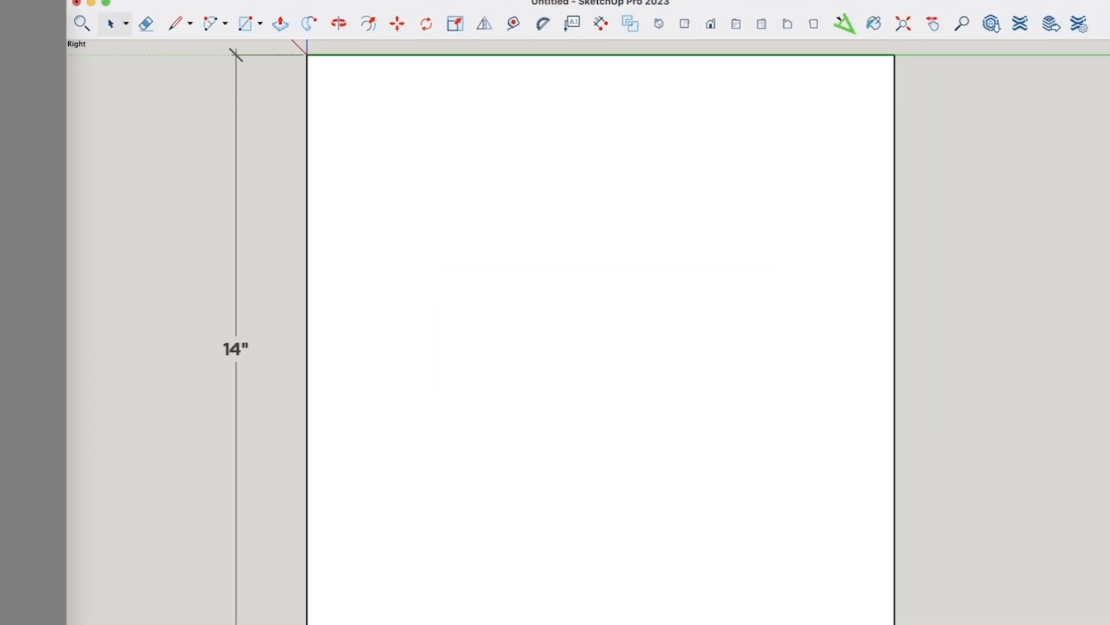
click(503, 30)
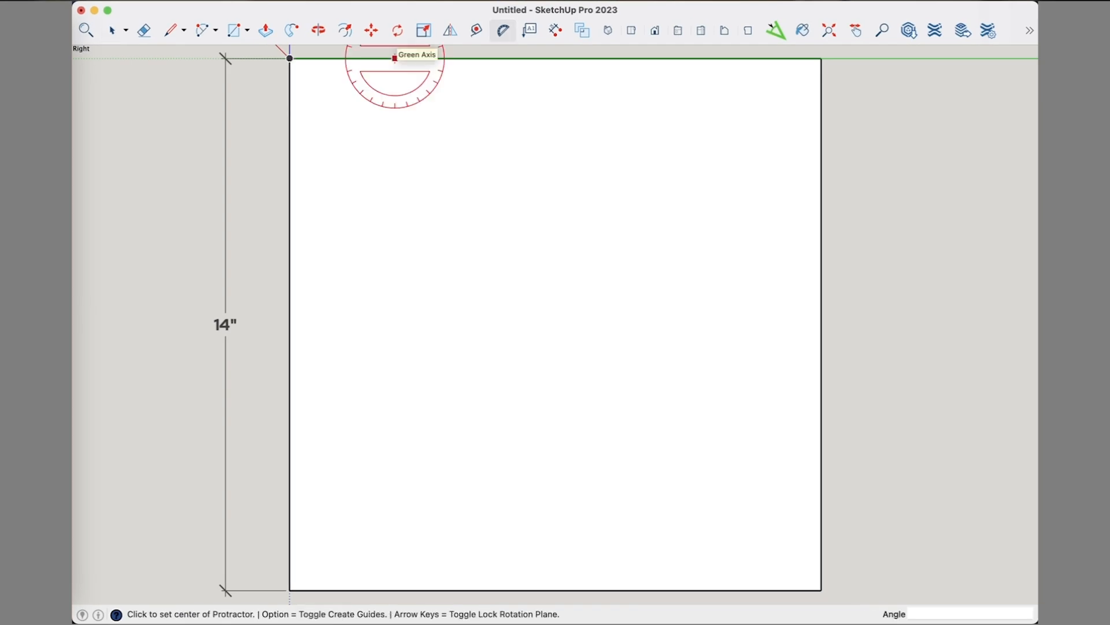
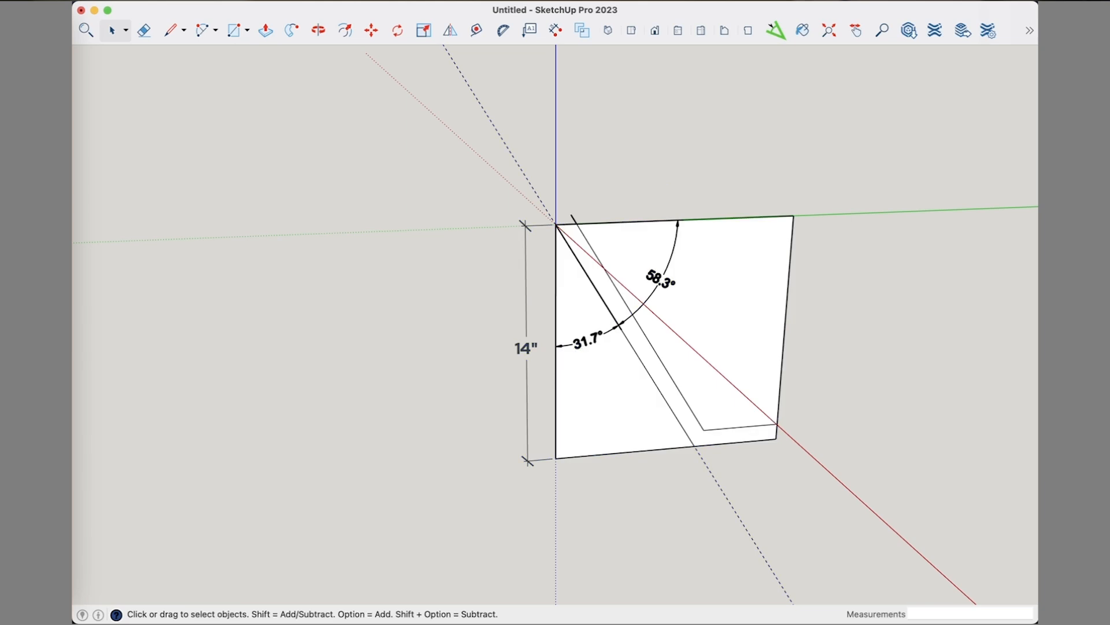
Step: Move the entire profile drawing with its dimensions and guide along the green axis, clear of the origin
key(super+a)
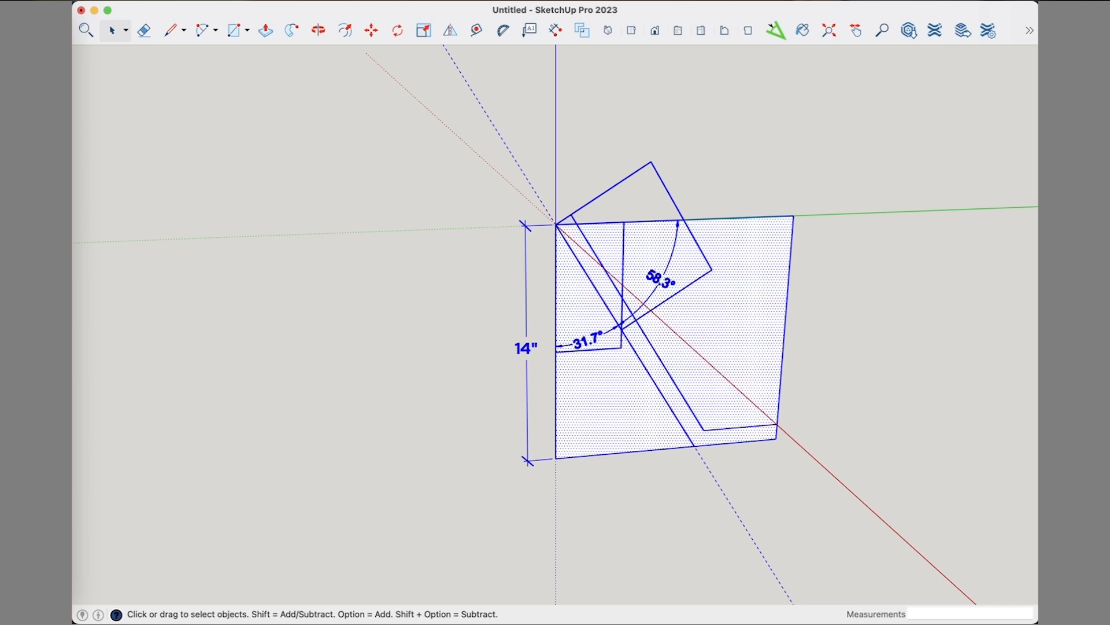
key(m)
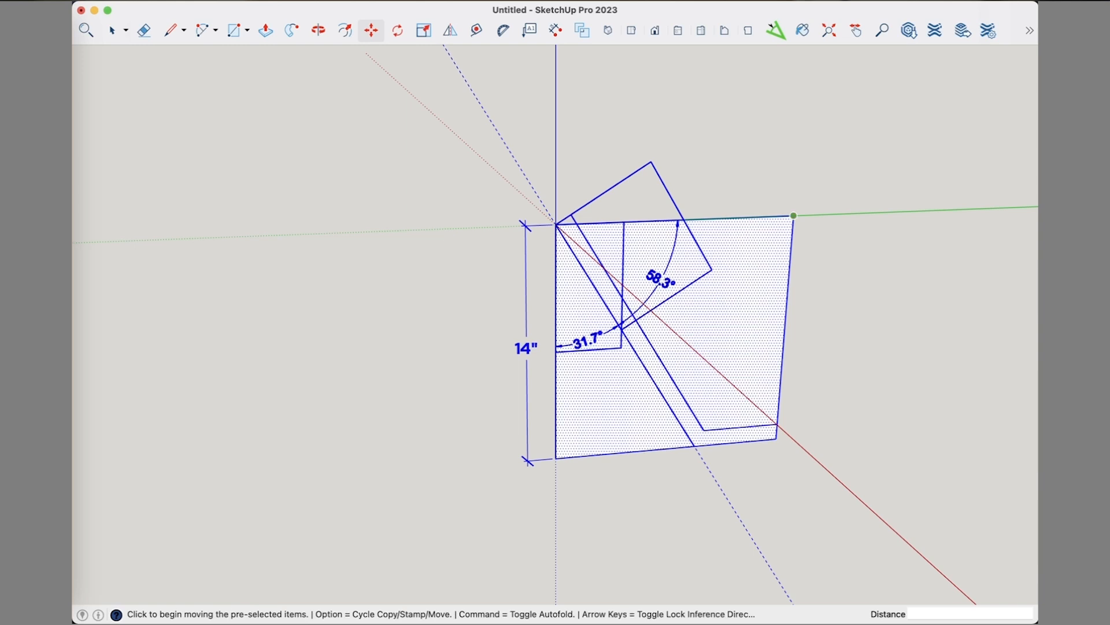
click(793, 215)
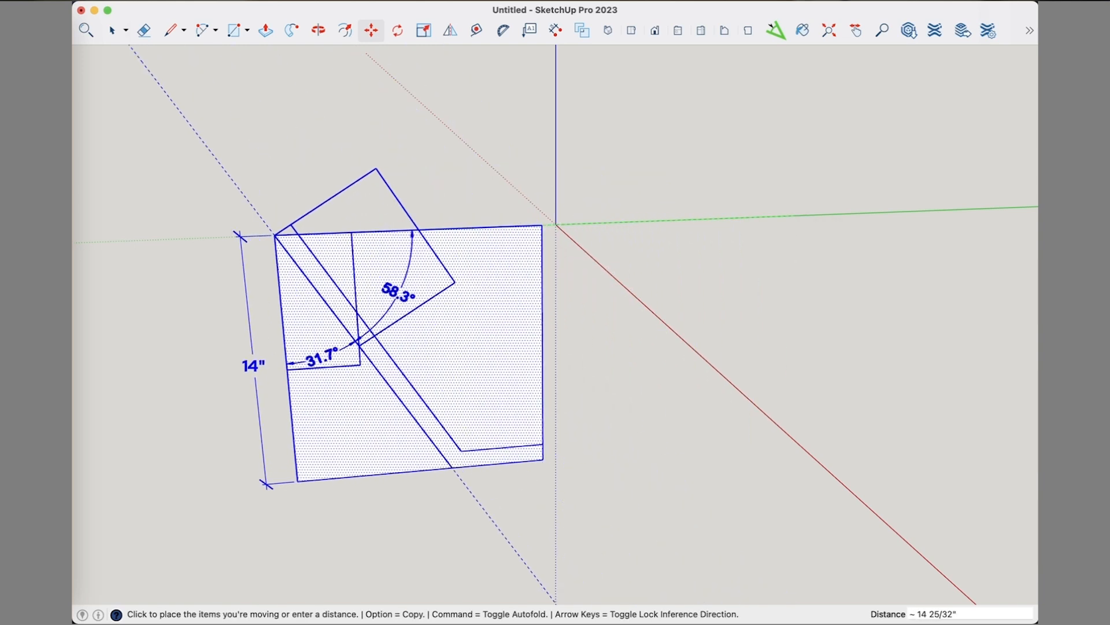
click(473, 229)
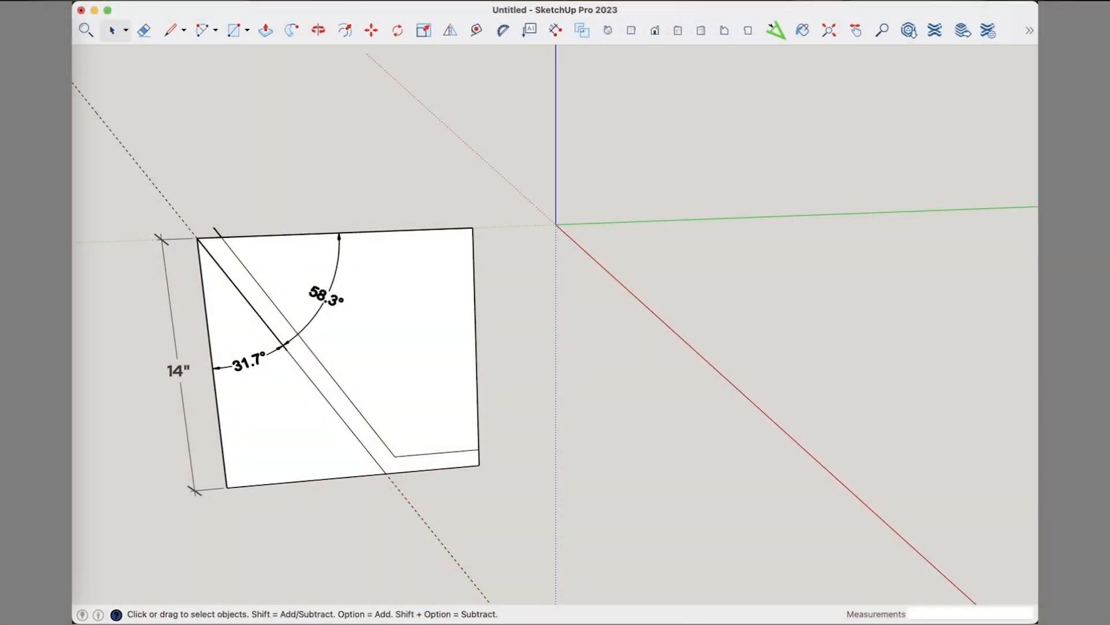
Step: Draw a 28 by 28 inch rectangle on the ground plane from the origin, working in the top view
key(o)
middle_drag(405, 323, 474, 365)
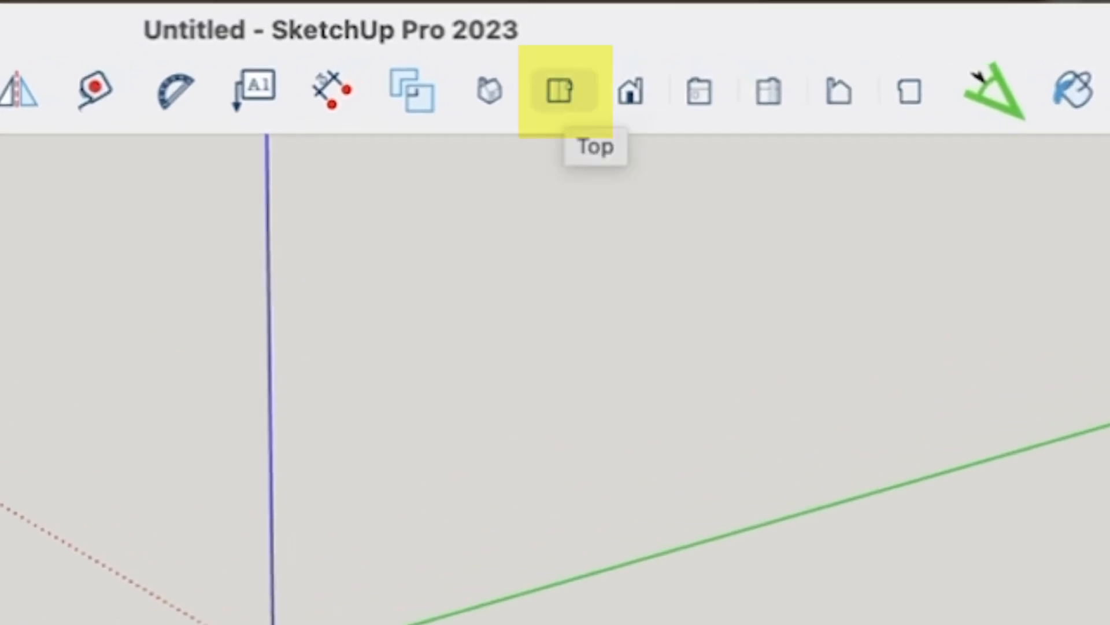
click(559, 91)
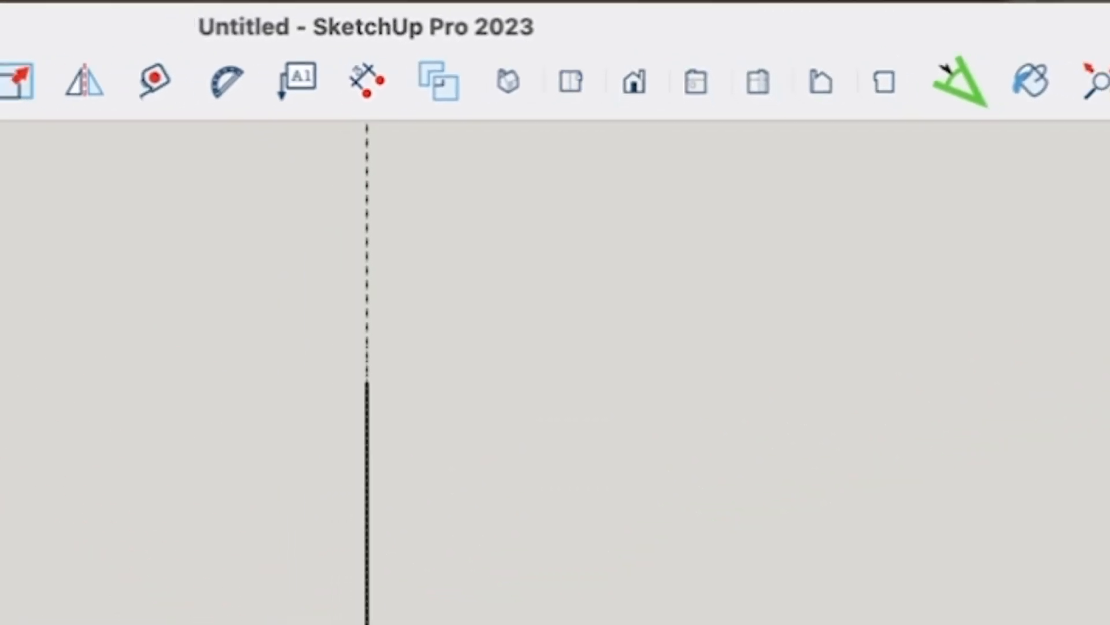
middle_drag(556, 370, 586, 519)
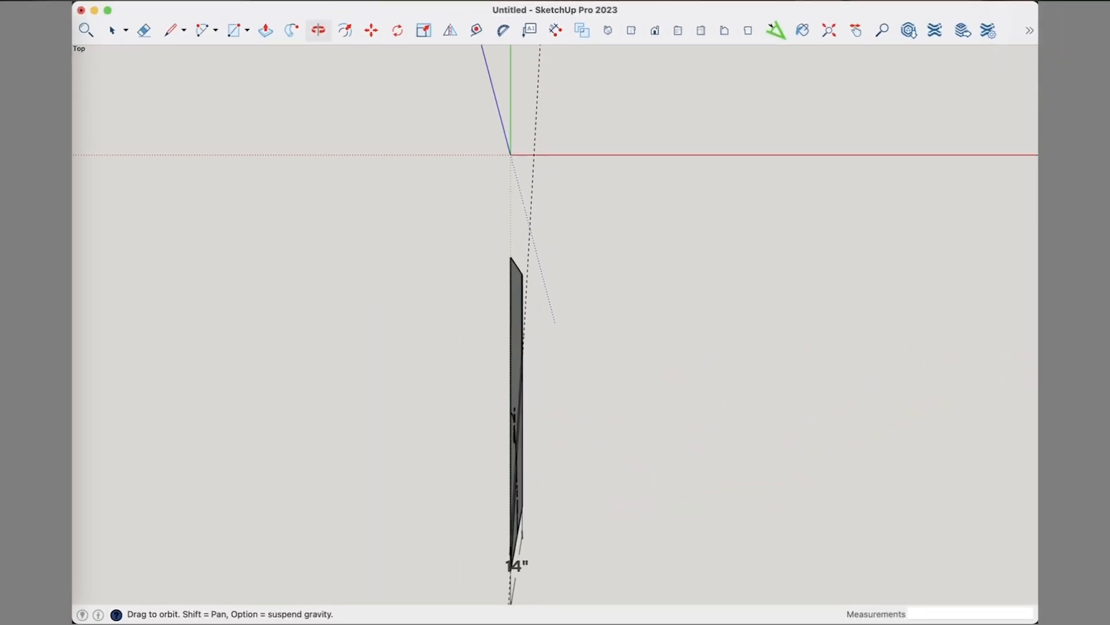
key(space)
click(237, 30)
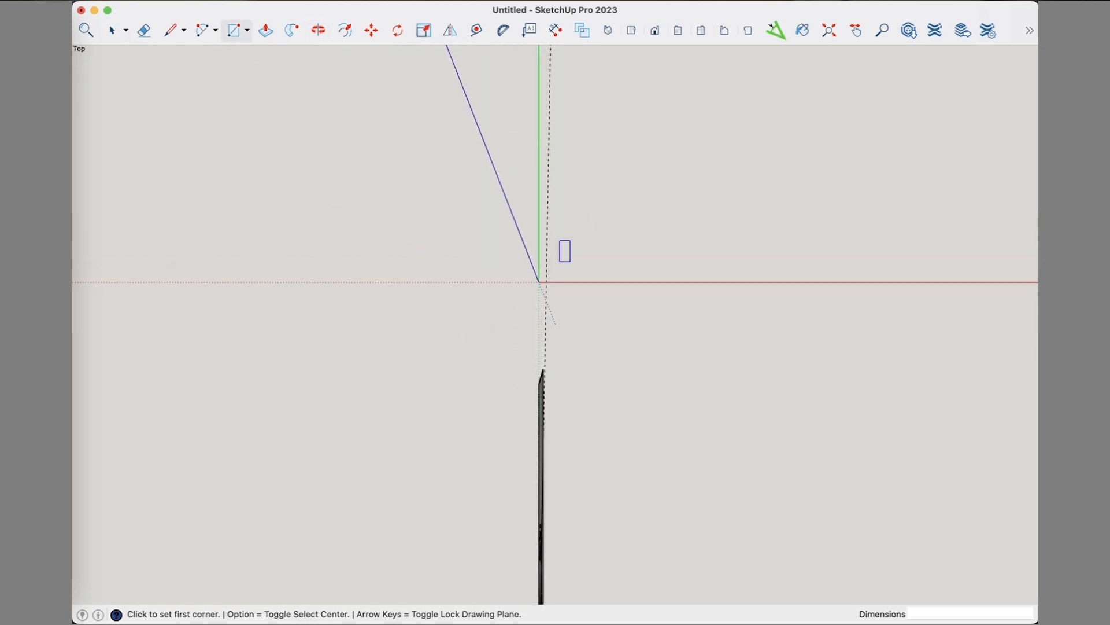
click(539, 282)
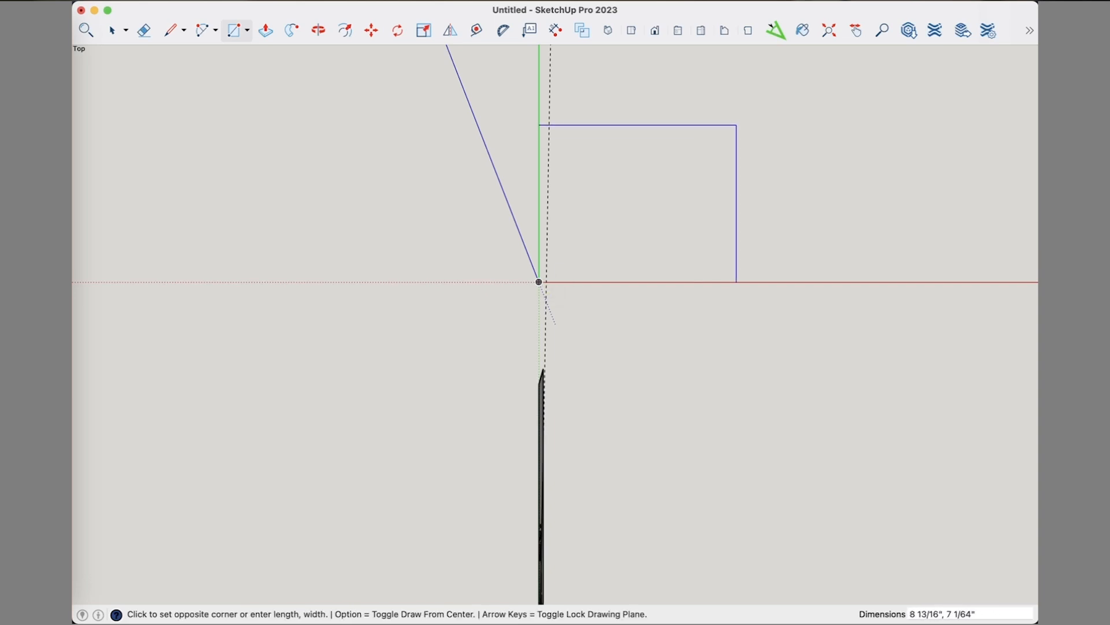
text(28,28)
key(Return)
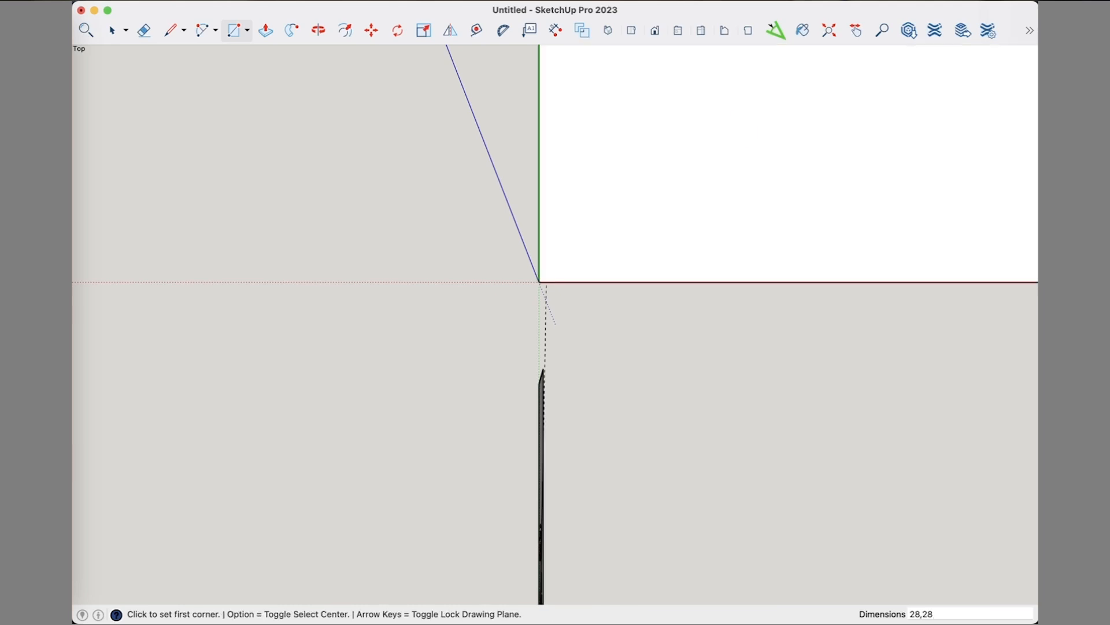
Step: Move the 28 by 28 inch face straight up along the blue axis, starting from its corner at the origin
click(829, 31)
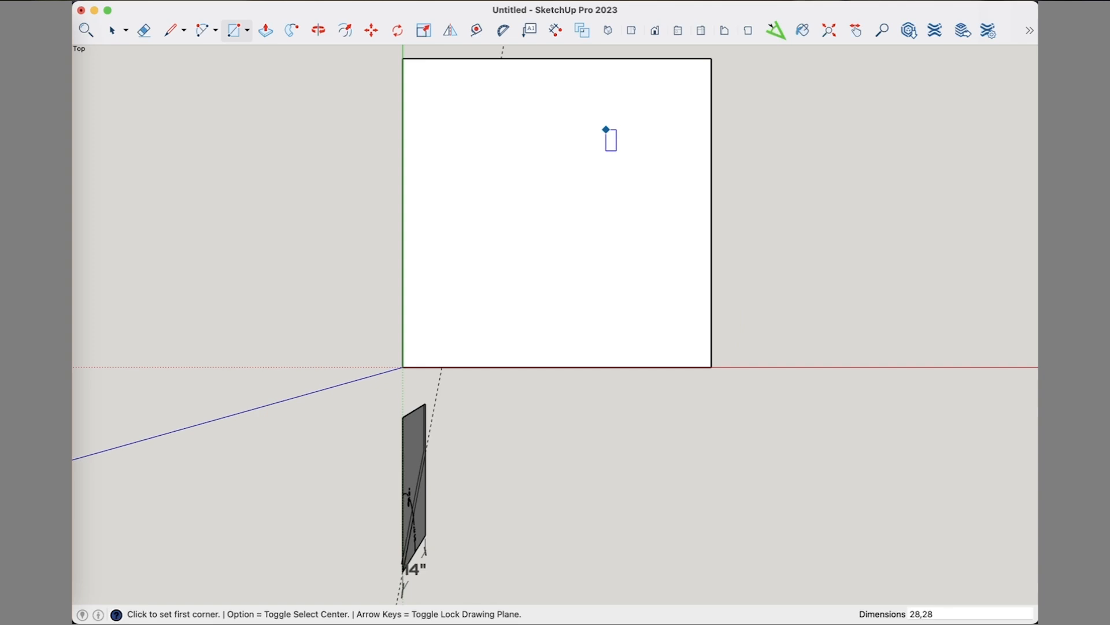
click(608, 30)
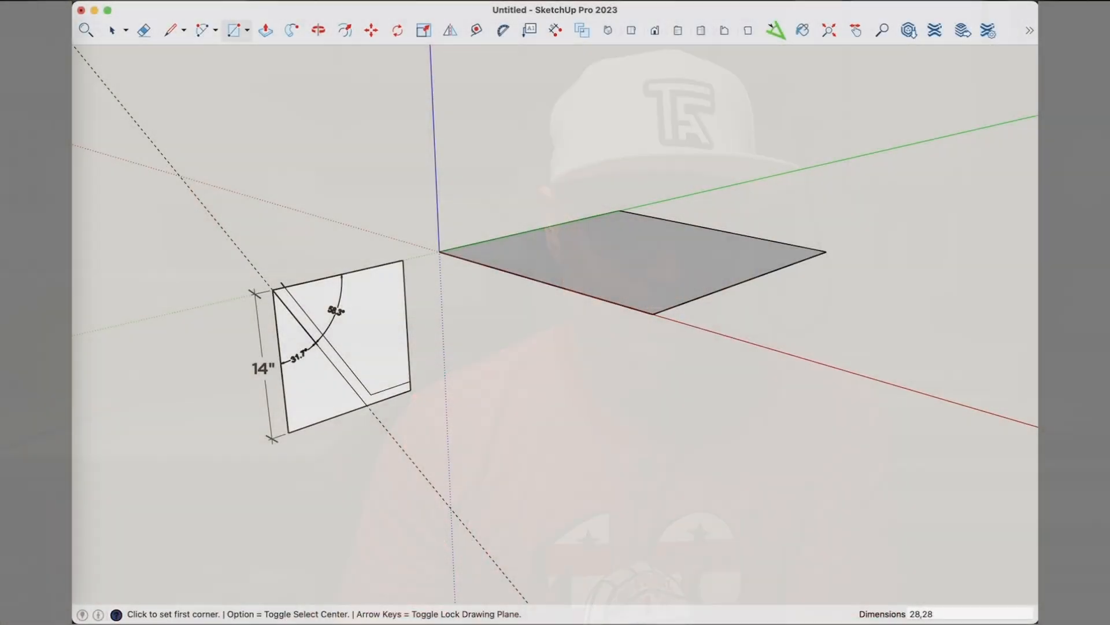
key(space)
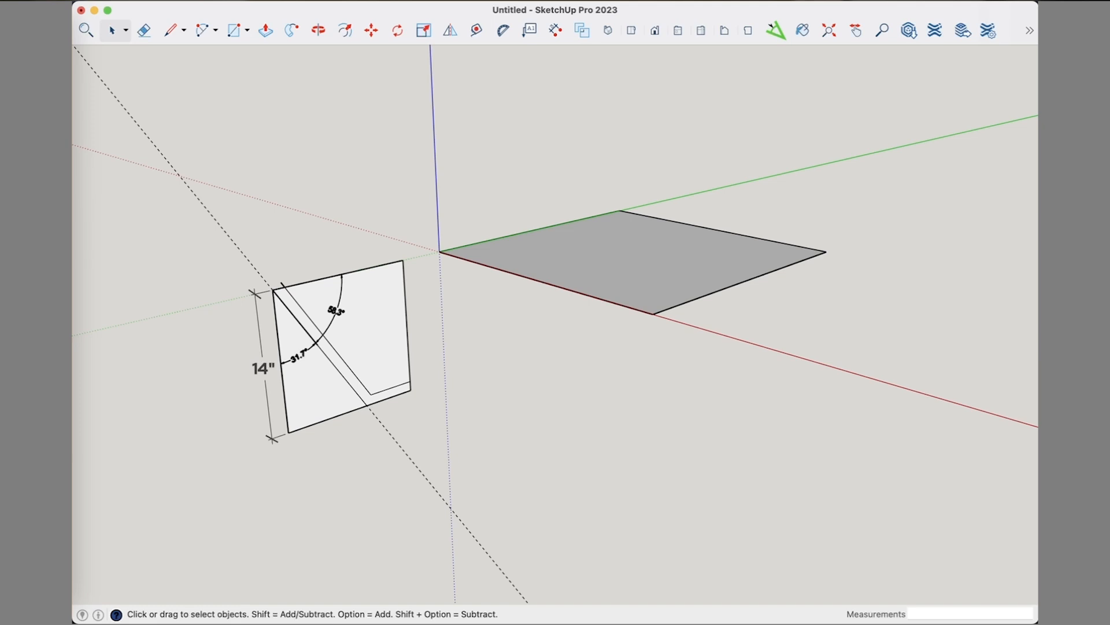
double_click(633, 260)
key(m)
click(440, 252)
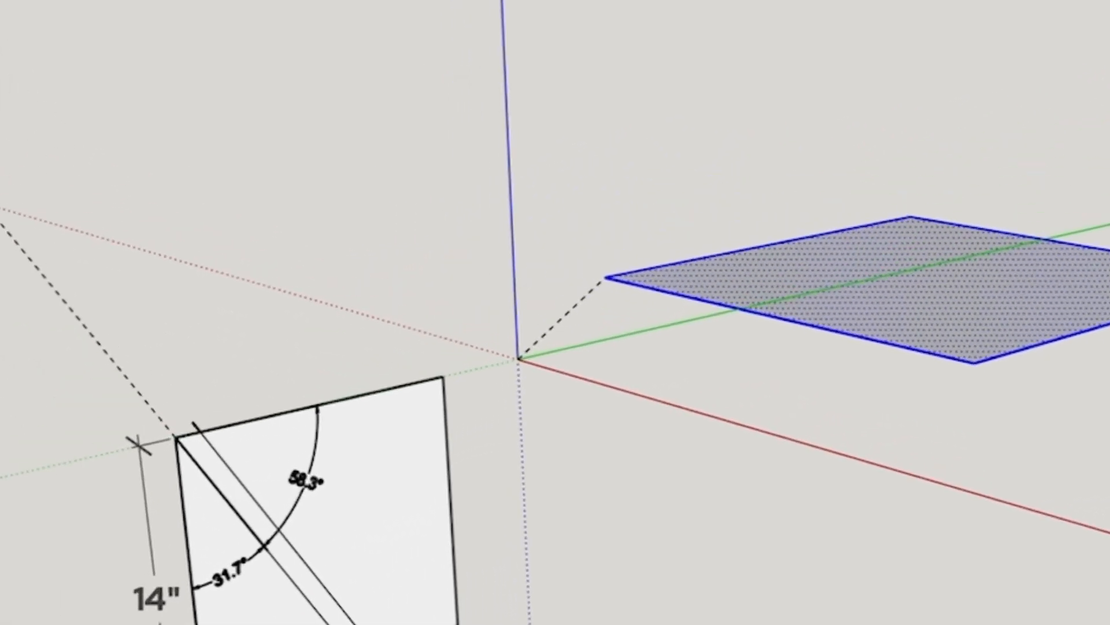
key(Up)
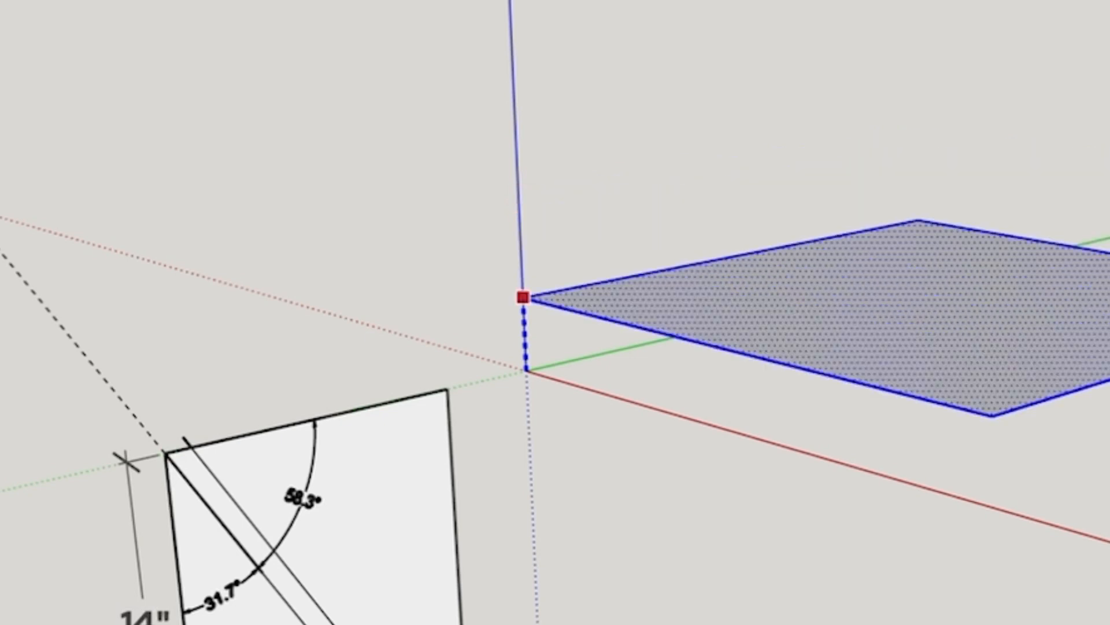
click(524, 317)
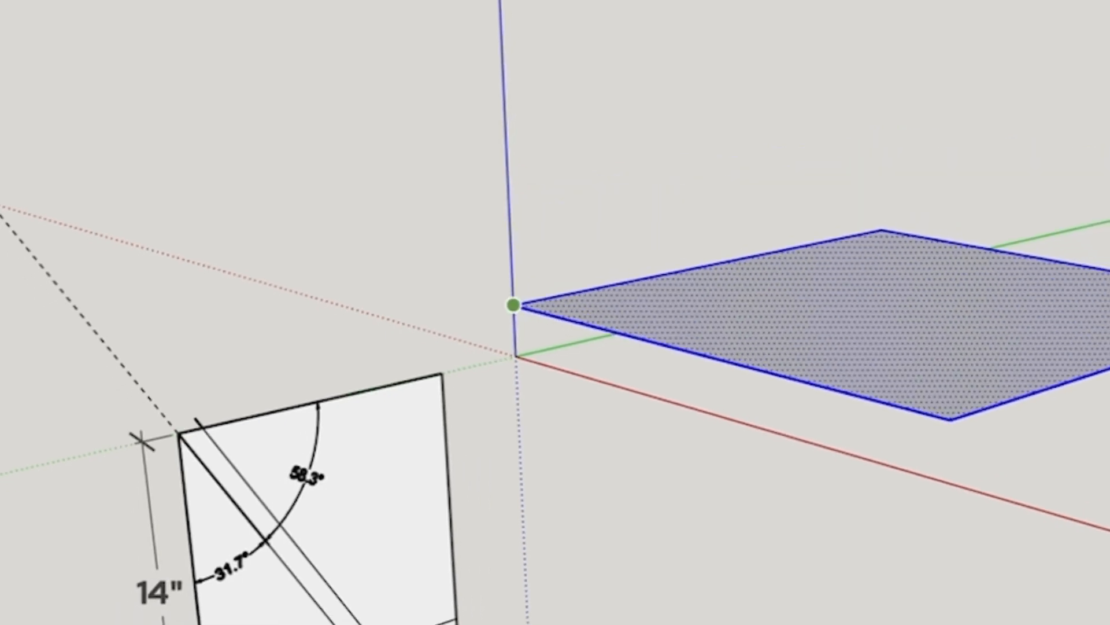
Step: Delete the face of the raised 28-inch square, keeping its four edges
key(space)
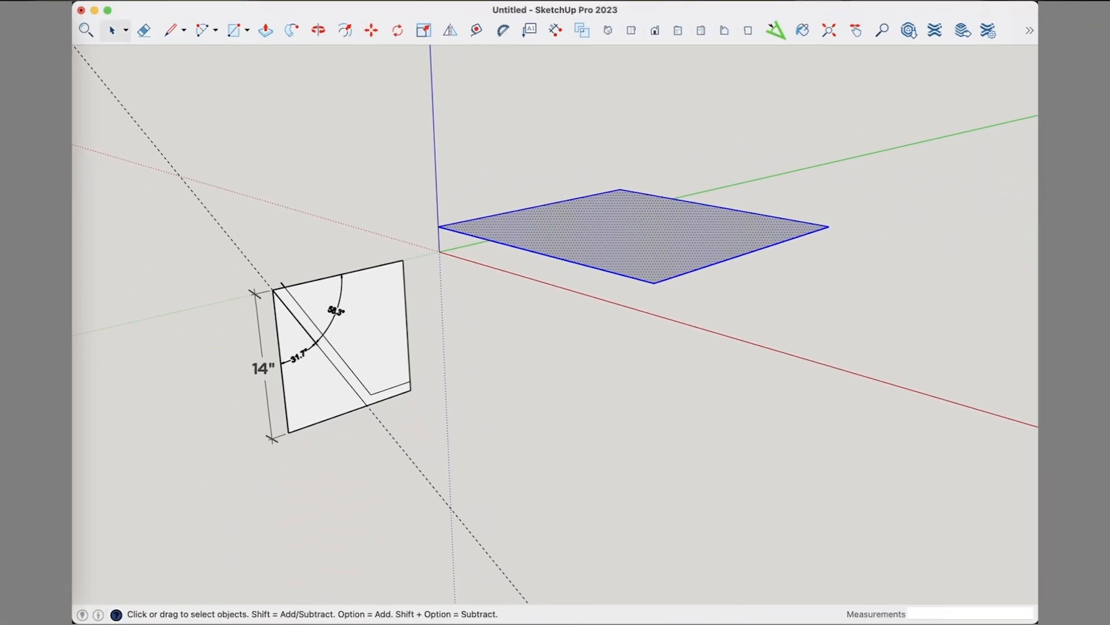
key(Escape)
click(625, 242)
key(Delete)
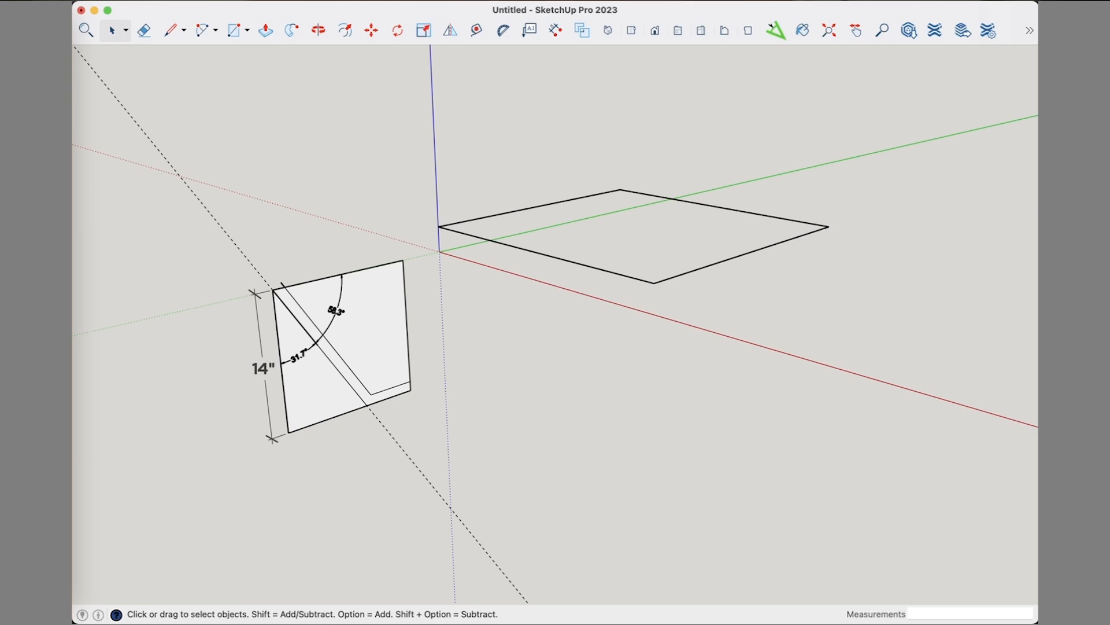
click(341, 365)
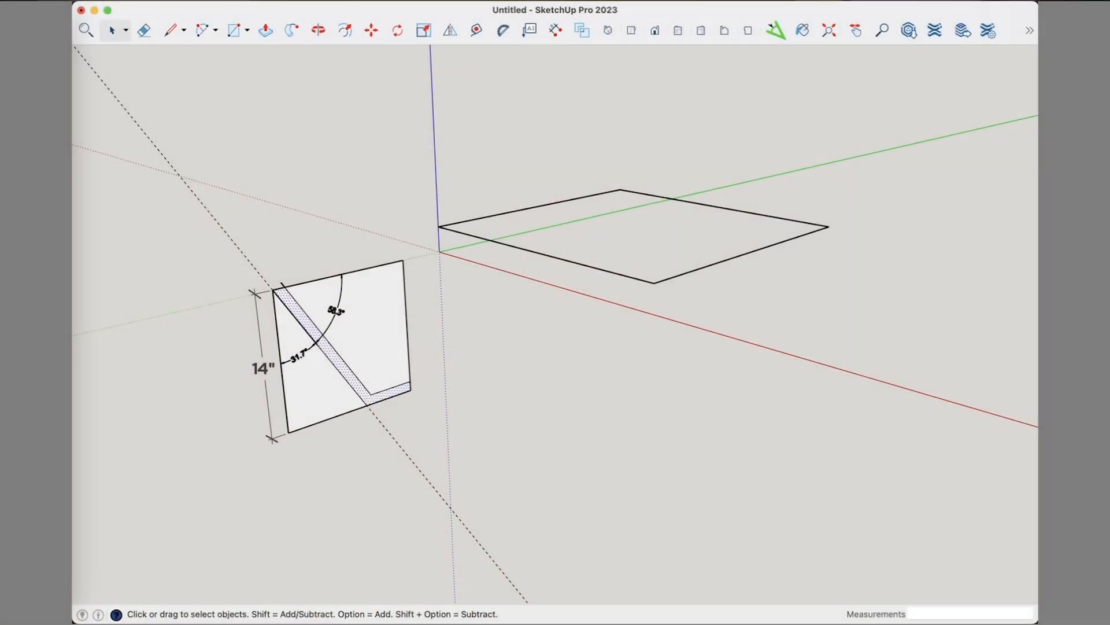
key(m)
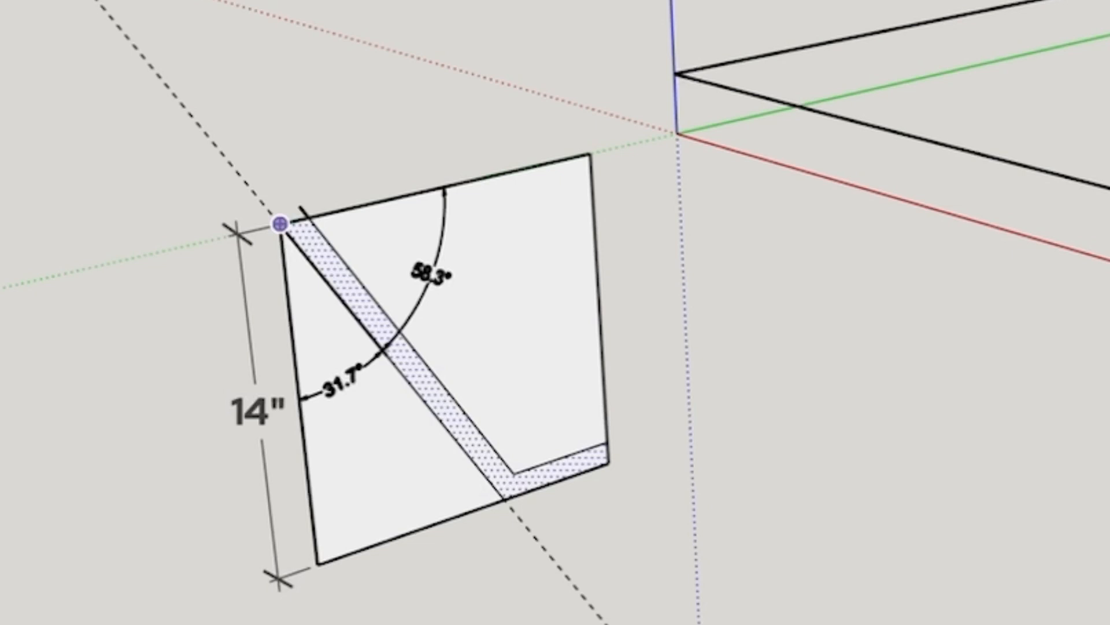
click(280, 223)
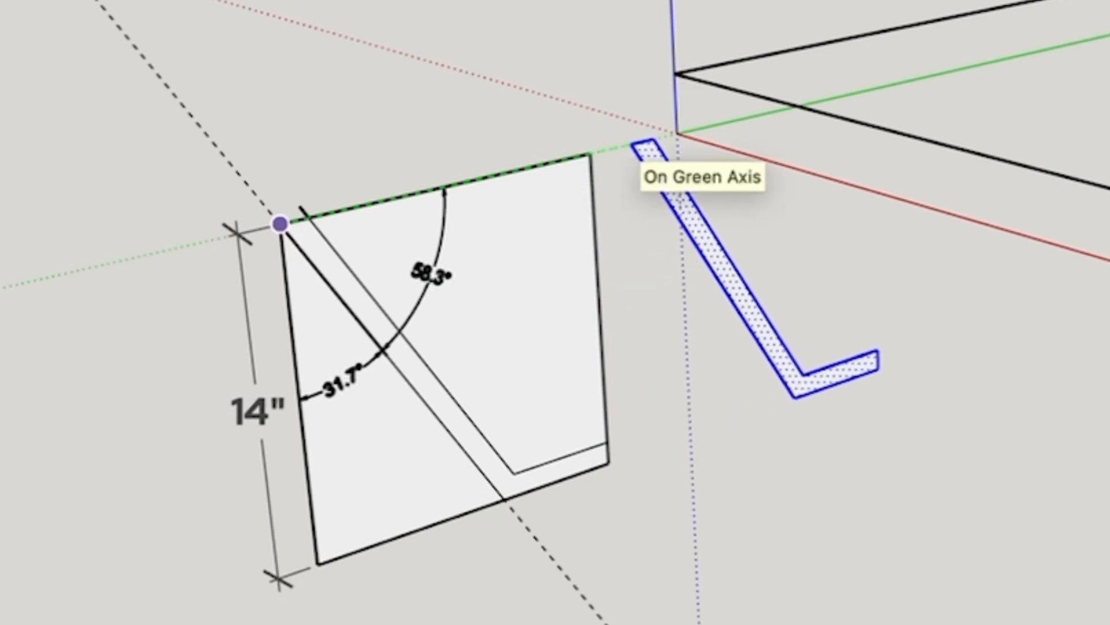
key(Escape)
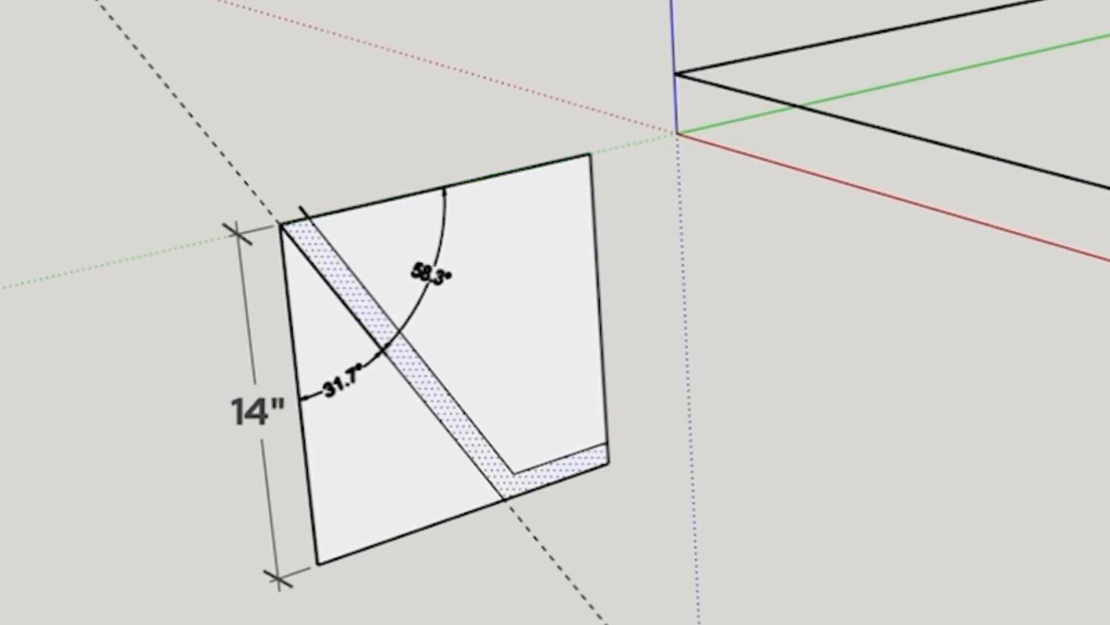
key(Escape)
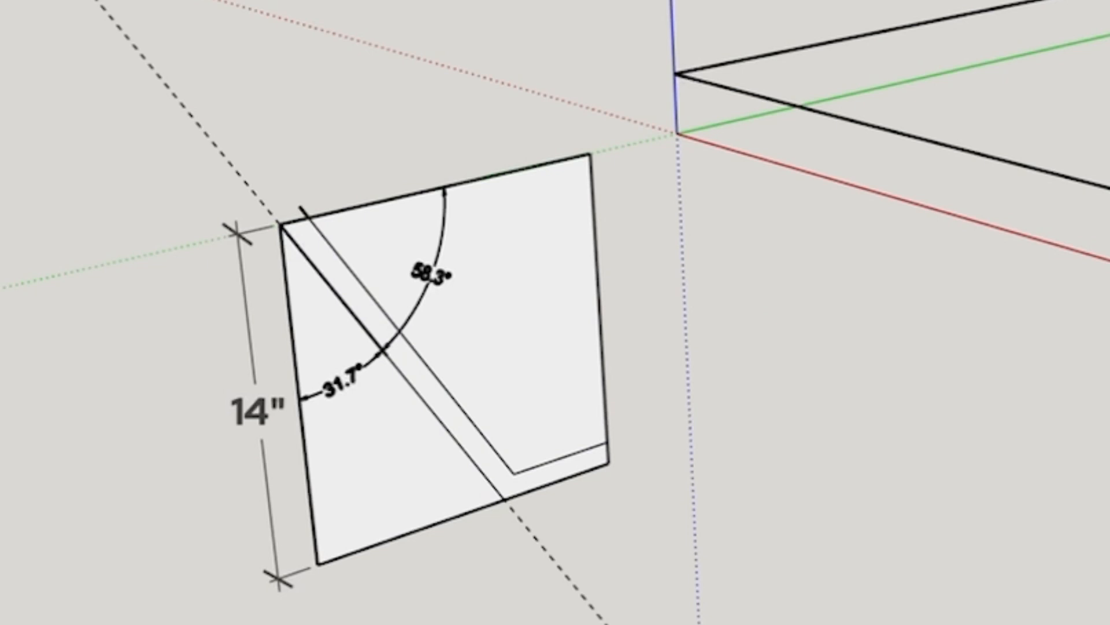
Step: Copy the L-shaped profile face from its upper outer corner to the origin, leaving the original in the dimensioned drawing
click(443, 405)
key(m)
click(280, 225)
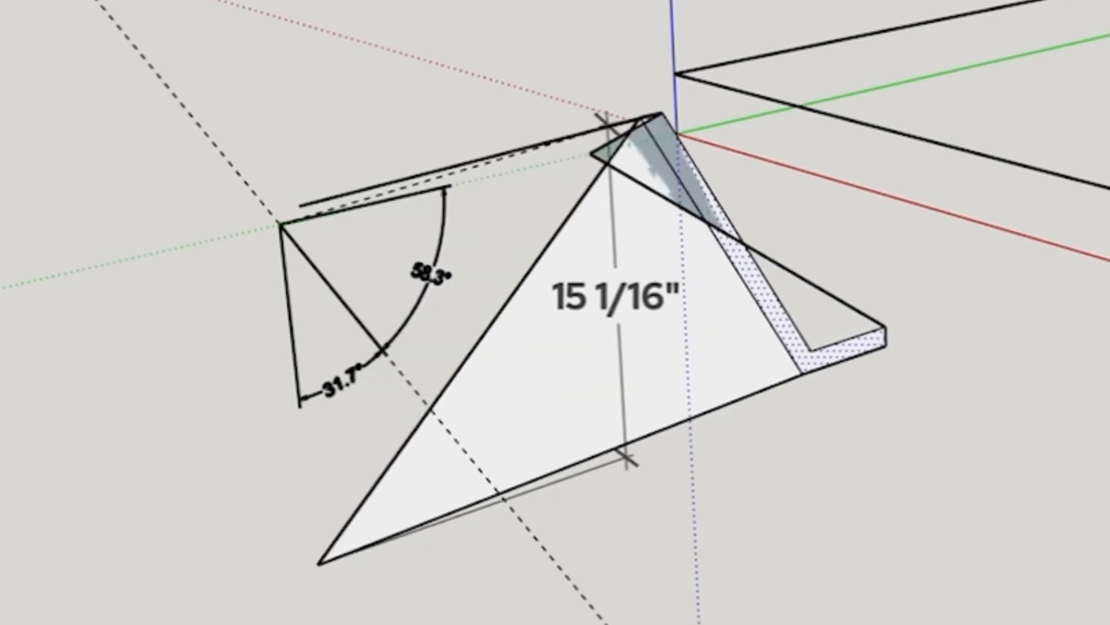
key(Escape)
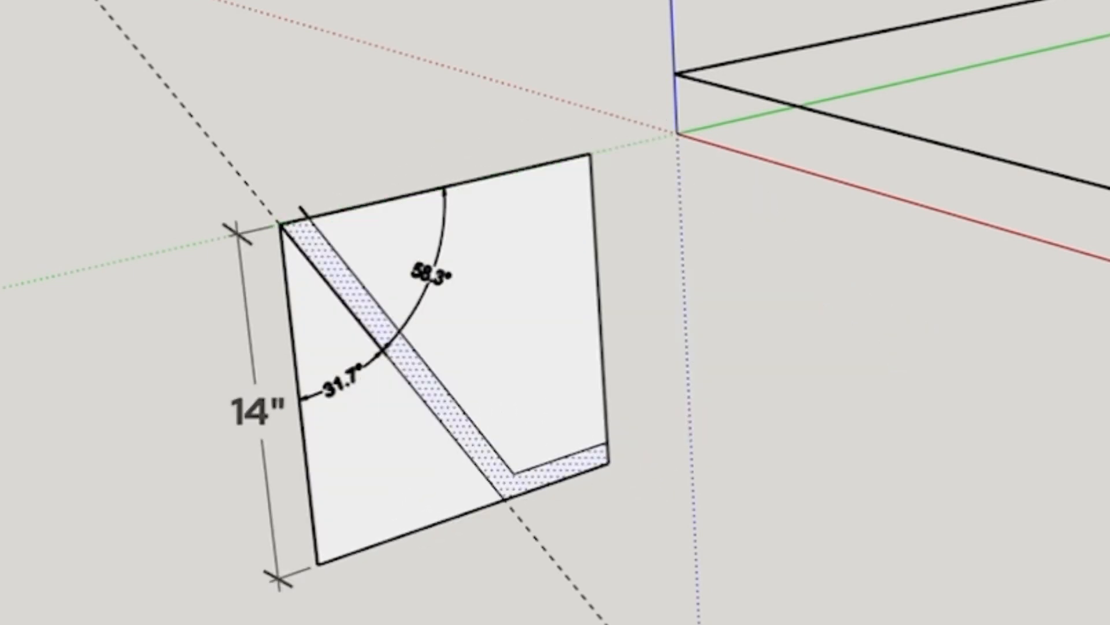
key(ctrl)
click(280, 225)
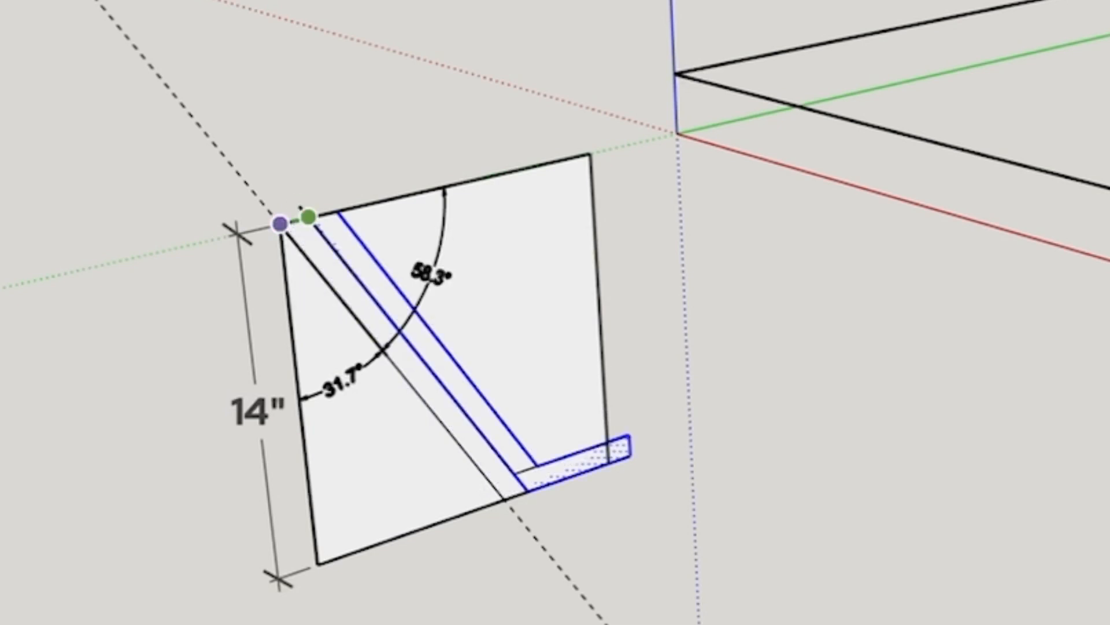
click(677, 134)
key(ctrl+t)
click(257, 391)
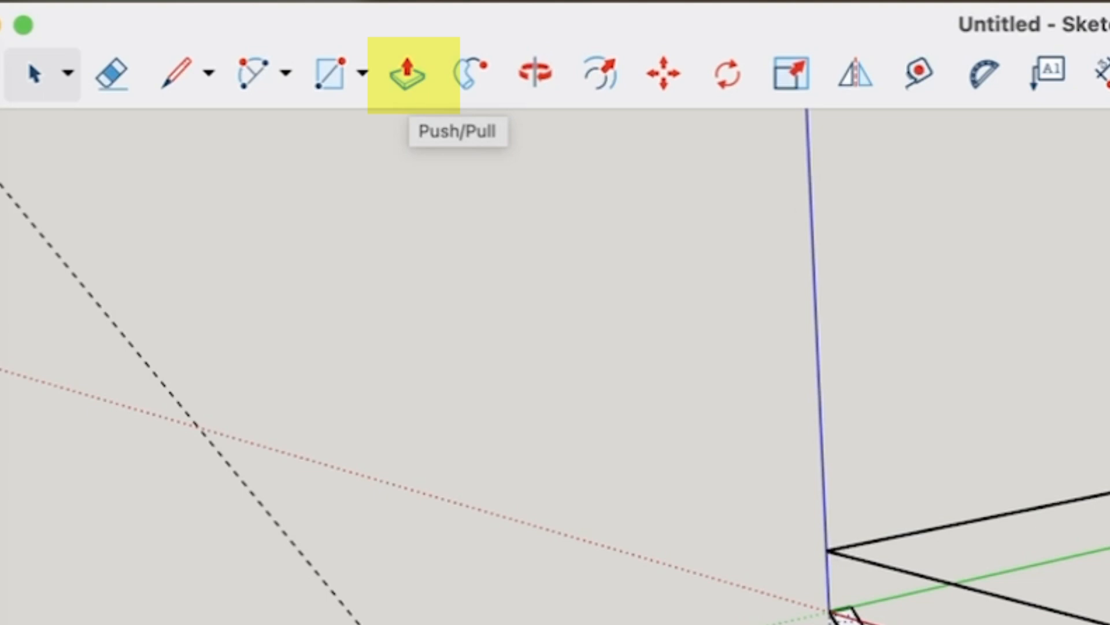
Step: Try to extrude the copied profile along the red axis with Push/Pull
click(407, 73)
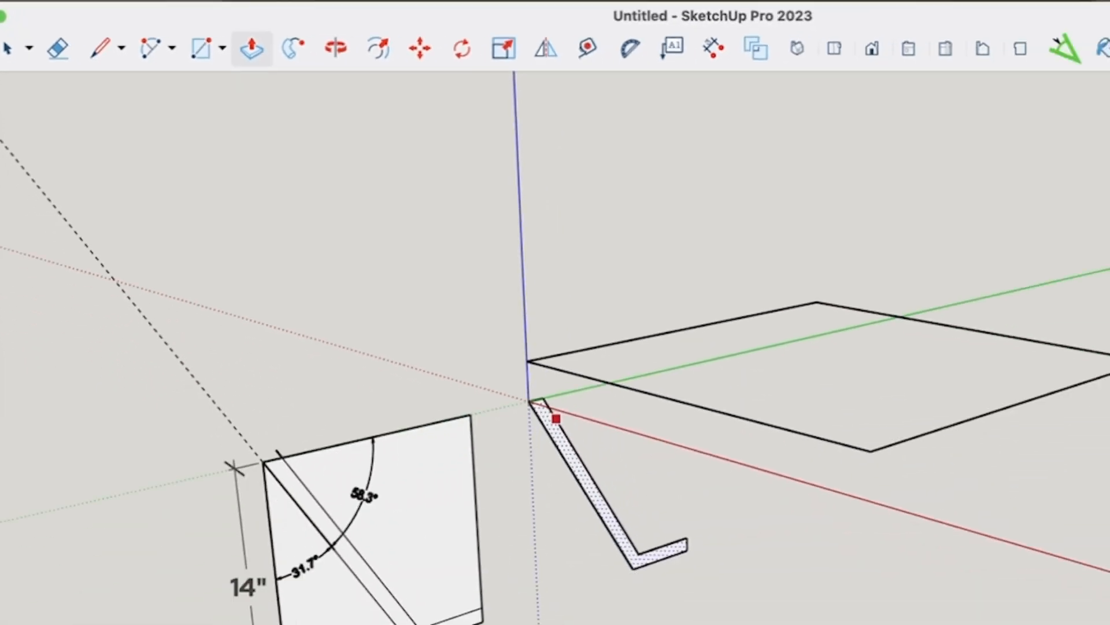
scroll(400, 326, up, 2)
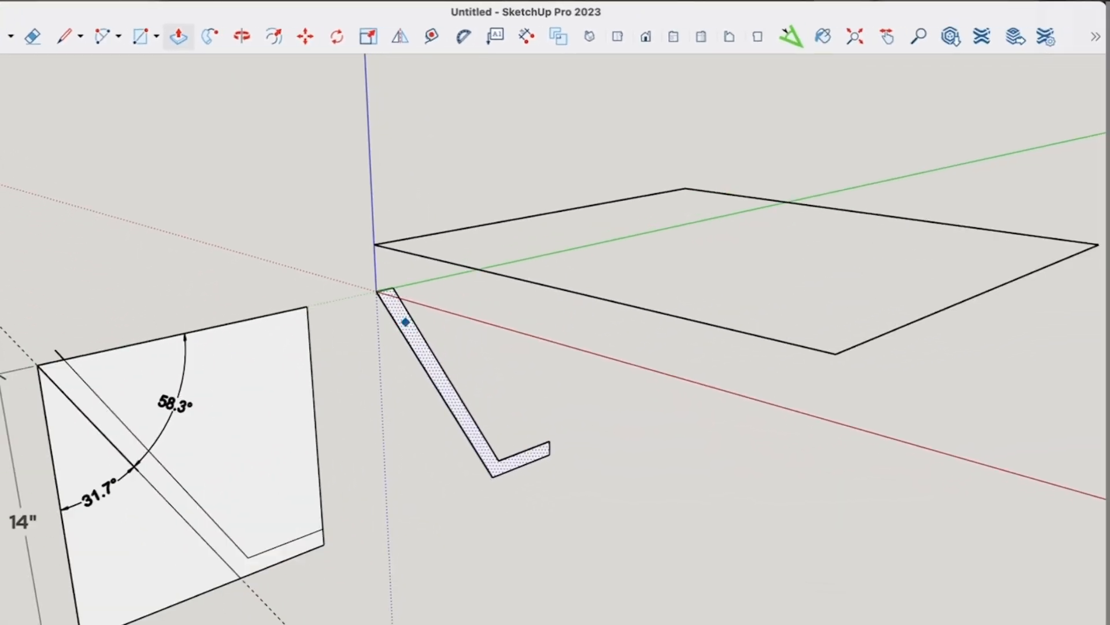
click(404, 321)
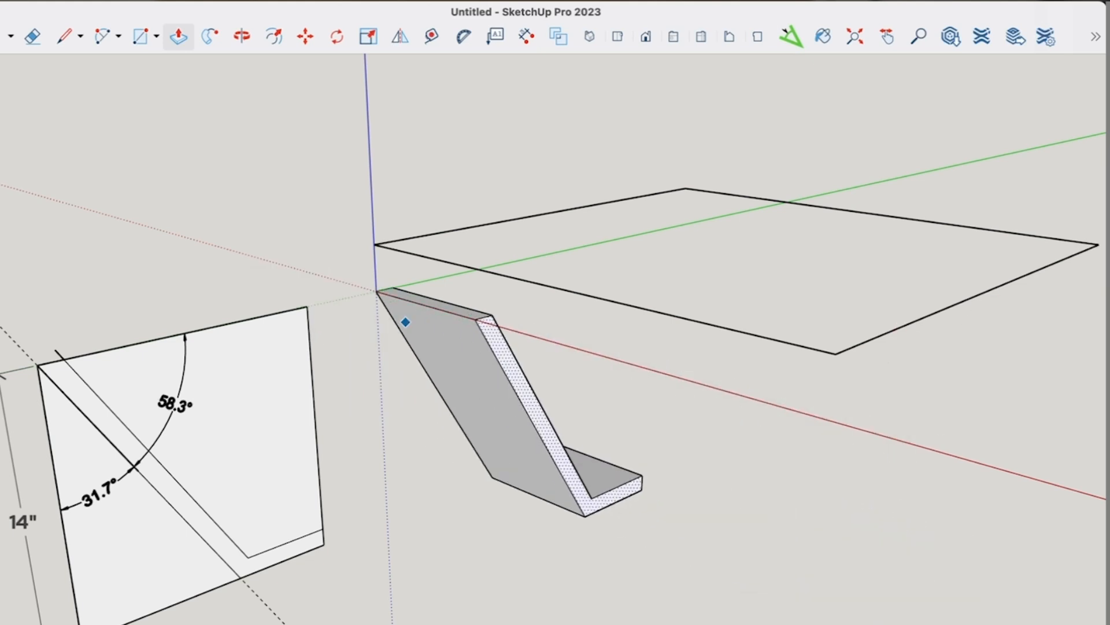
scroll(706, 402, down, 3)
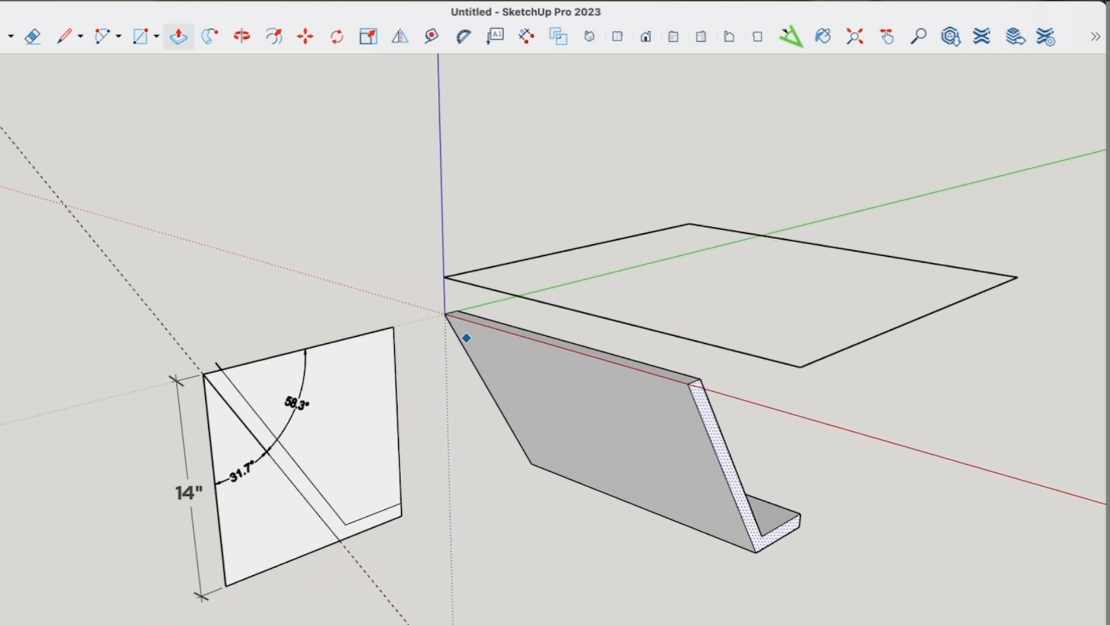
key(Escape)
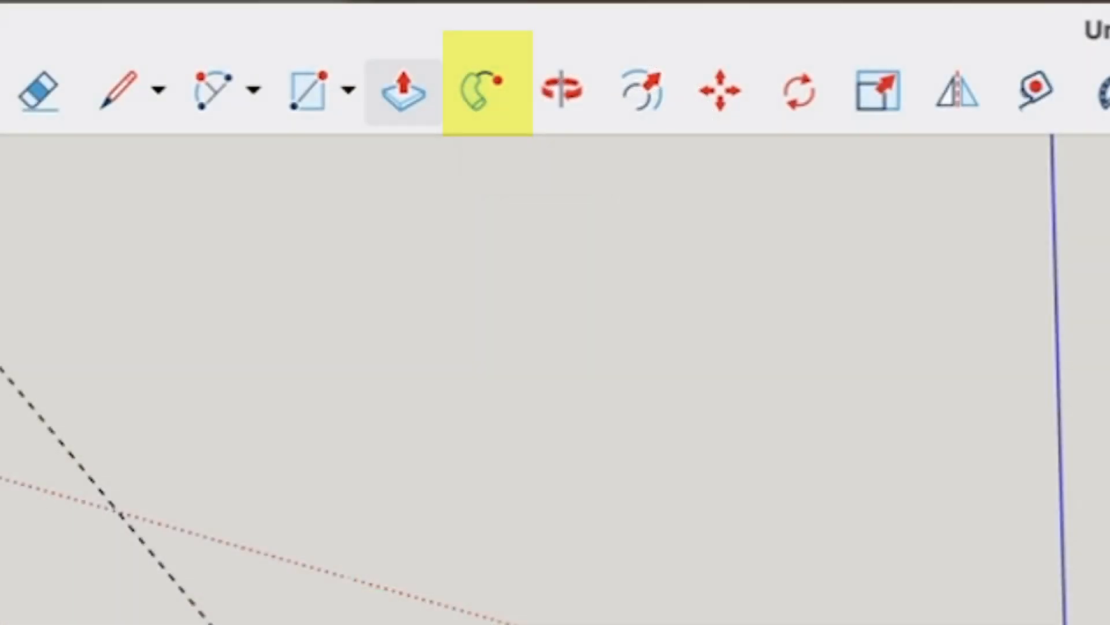
Step: Sweep the copied profile around all four edges of the raised square with Follow Me
click(484, 93)
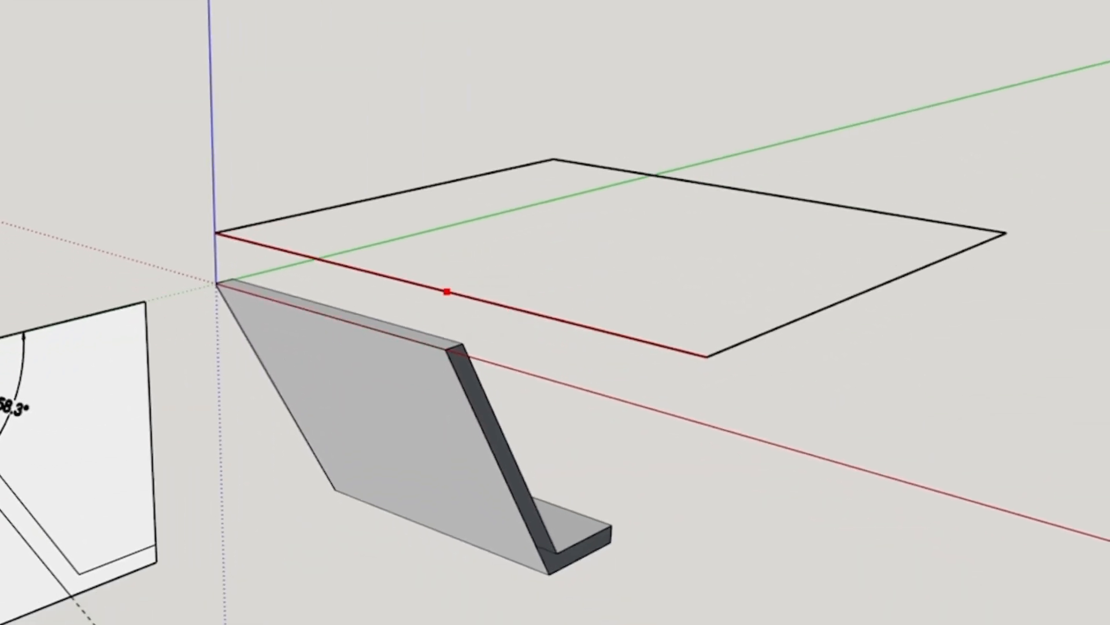
drag(495, 303, 570, 323)
mouse_move(706, 357)
mouse_down()
mouse_move(1004, 231)
mouse_move(634, 171)
mouse_up()
drag(553, 159, 280, 218)
drag(280, 219, 217, 232)
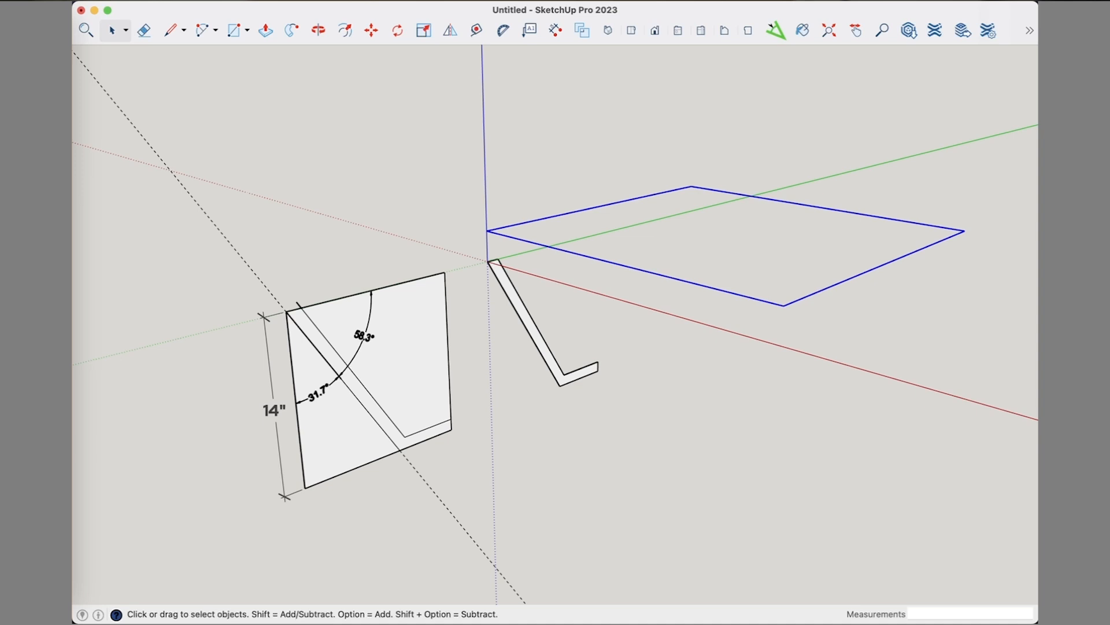
click(292, 30)
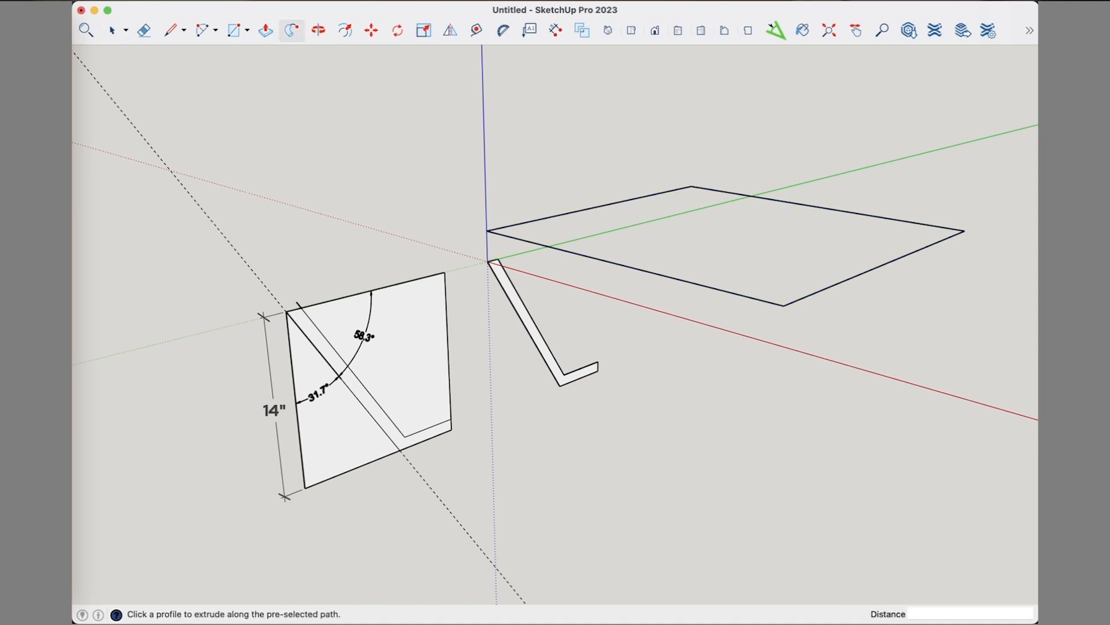
click(533, 331)
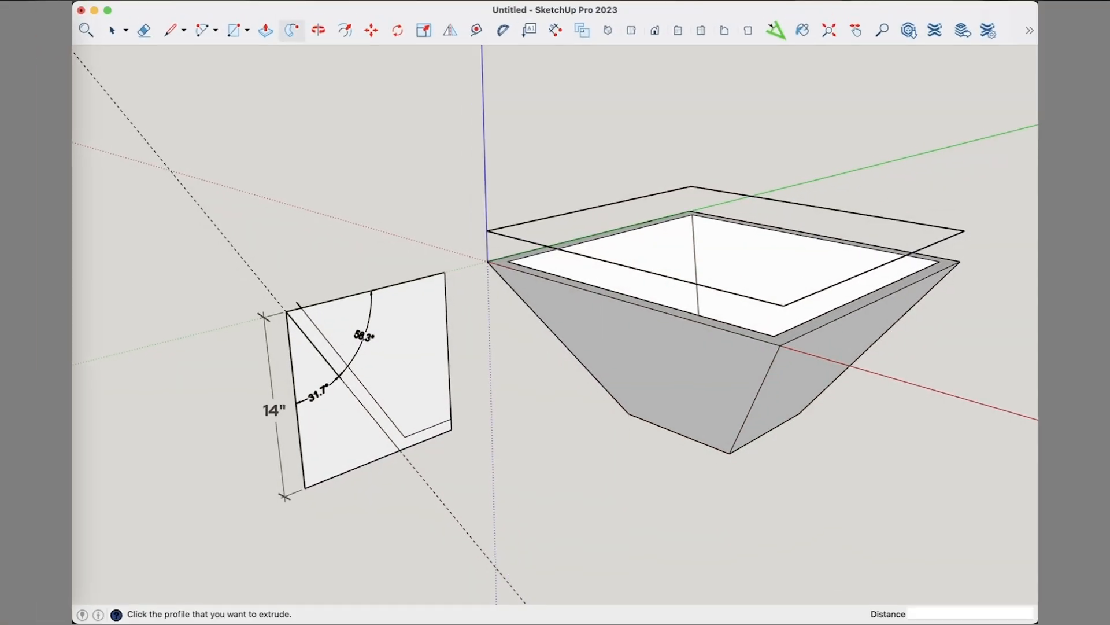
Step: Switch to the N-sided Box calculator and examine the mitered-joint blade tilt, miter angle and miter complement
middle_drag(555, 347, 581, 359)
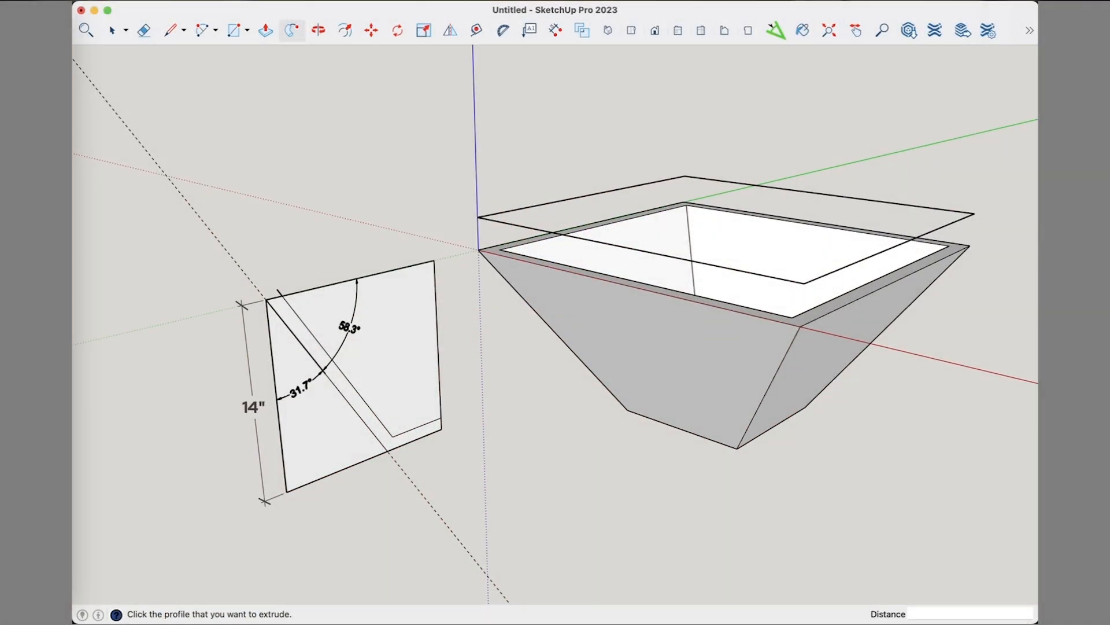
middle_drag(430, 460, 324, 399)
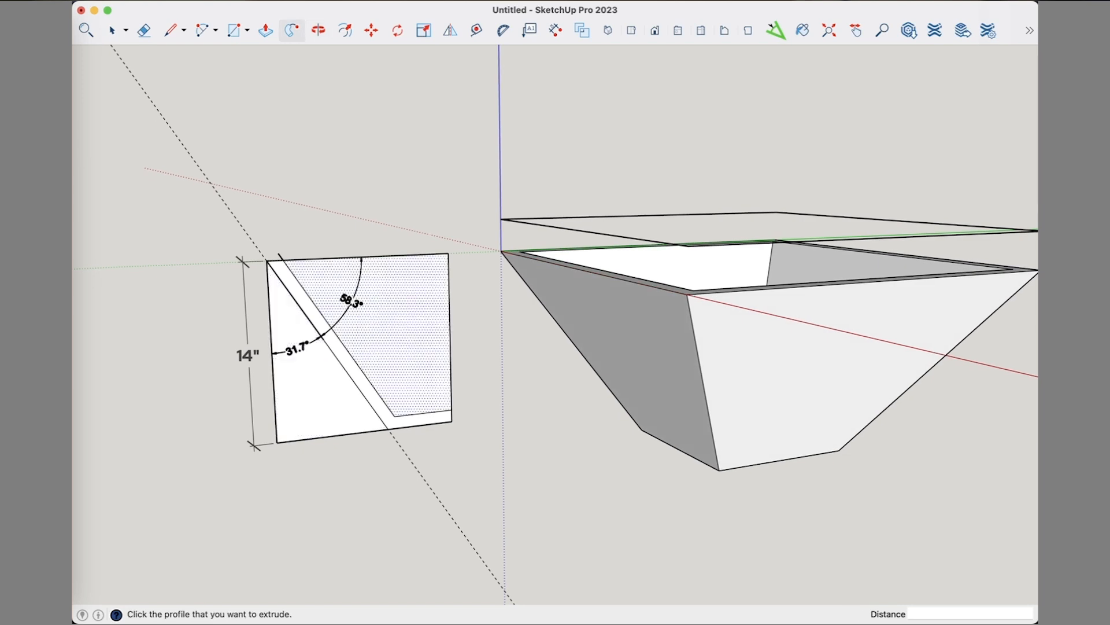
middle_drag(520, 370, 624, 319)
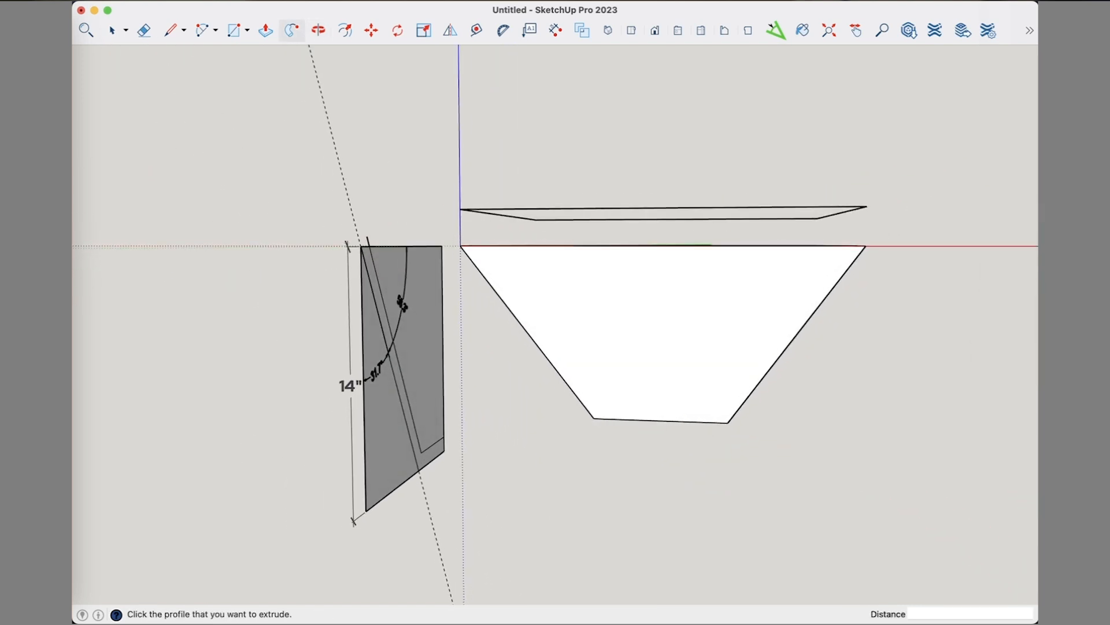
click(56, 104)
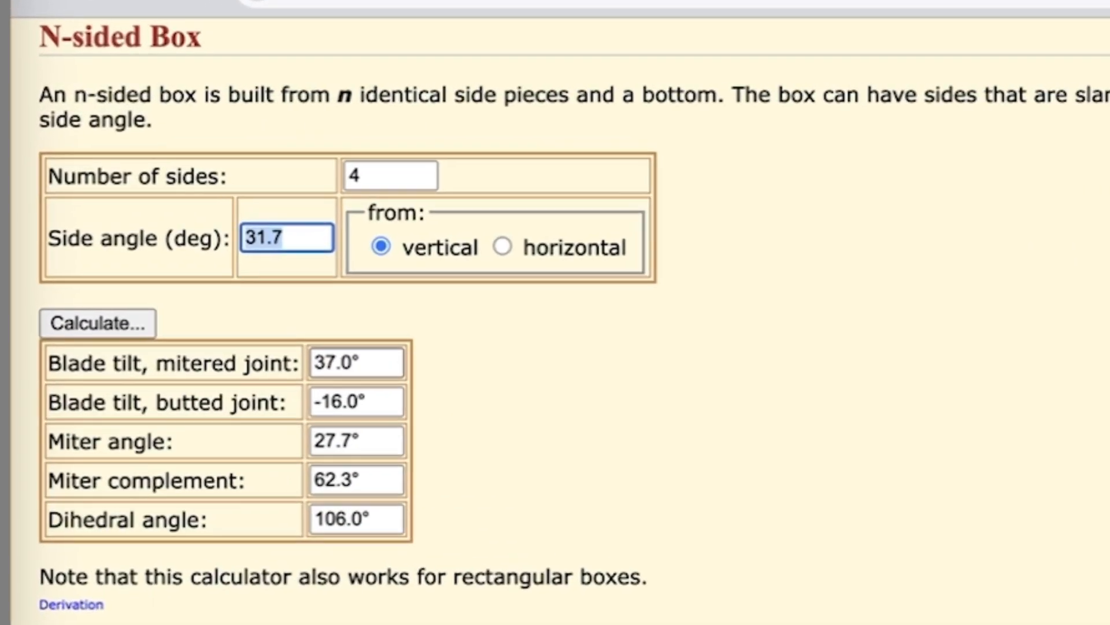
click(238, 218)
drag(363, 363, 313, 363)
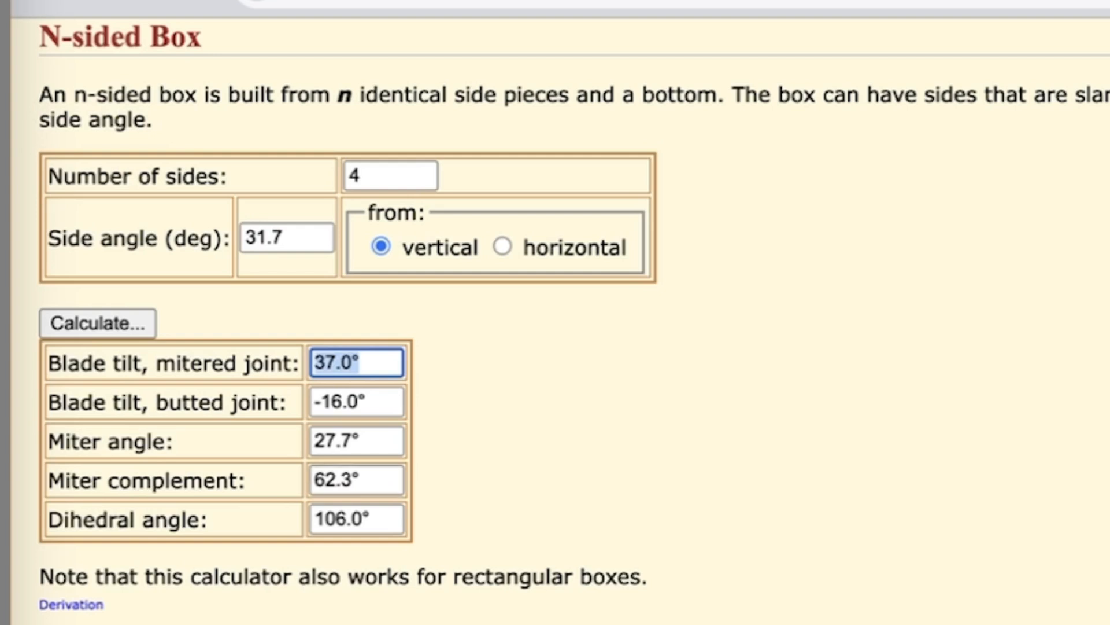
drag(366, 441, 313, 441)
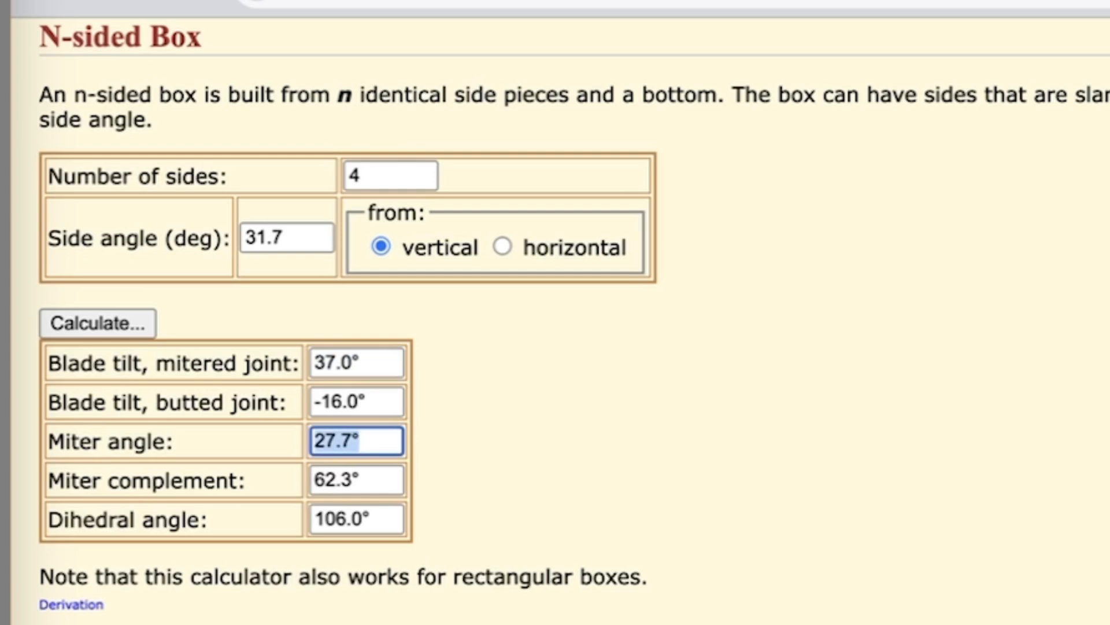
drag(367, 480, 313, 480)
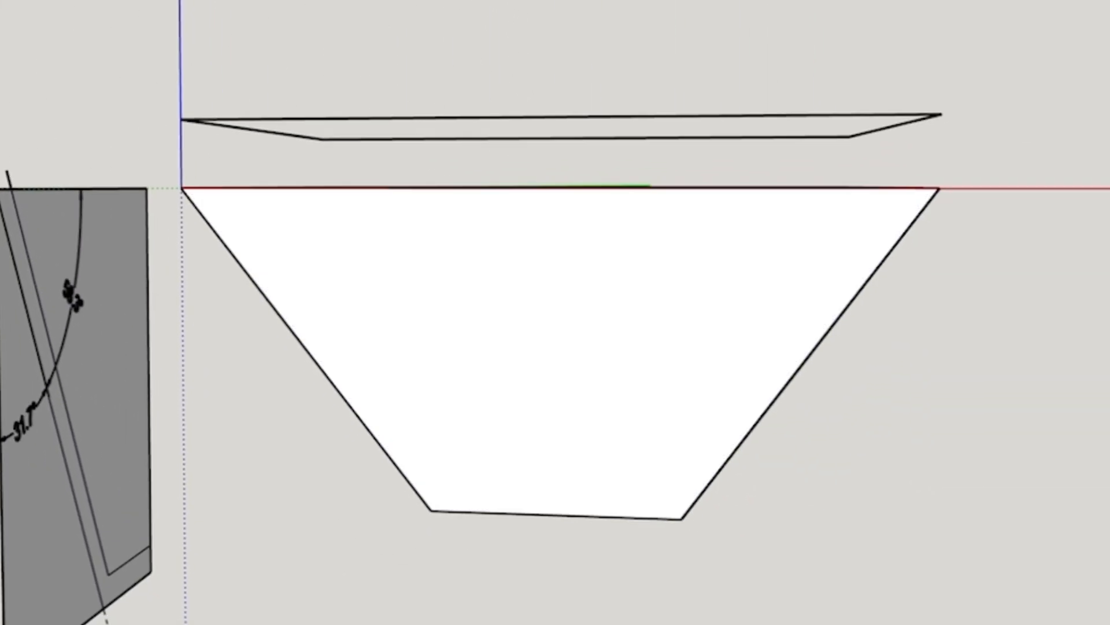
Step: Dimension the angle between the front side's upper edge and its sloped edge, and return to SketchUp from the calculator
click(560, 188)
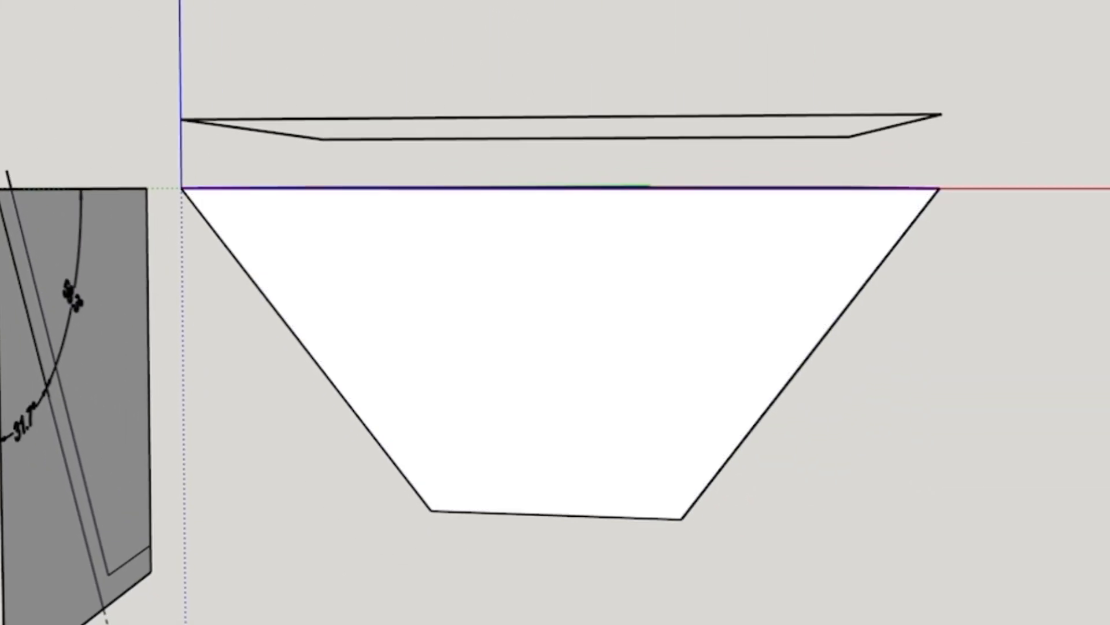
click(811, 353)
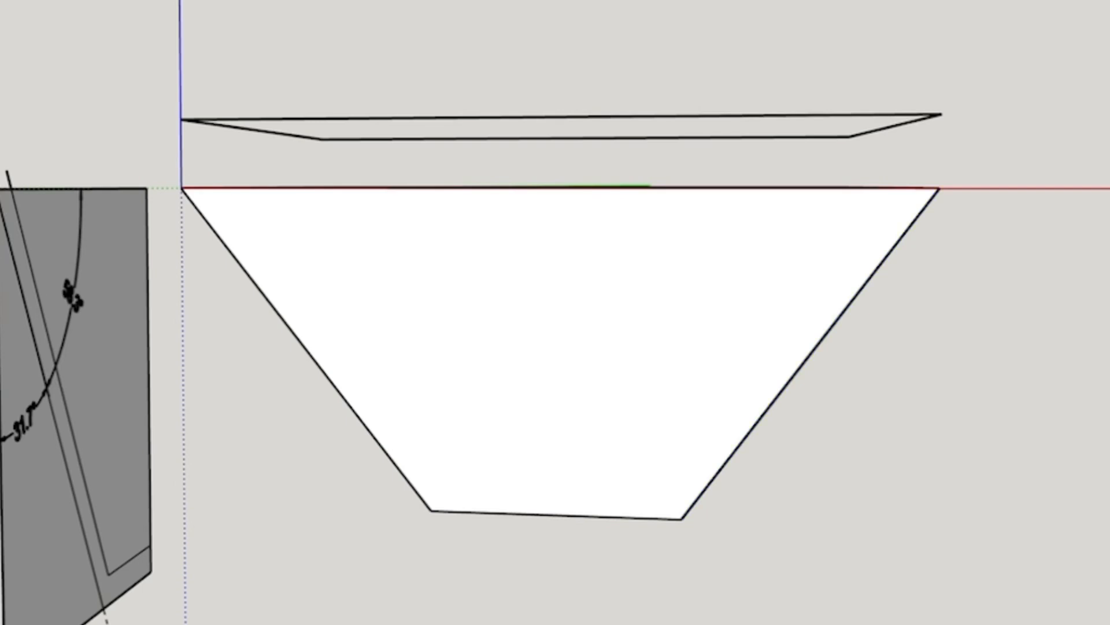
click(545, 187)
click(939, 188)
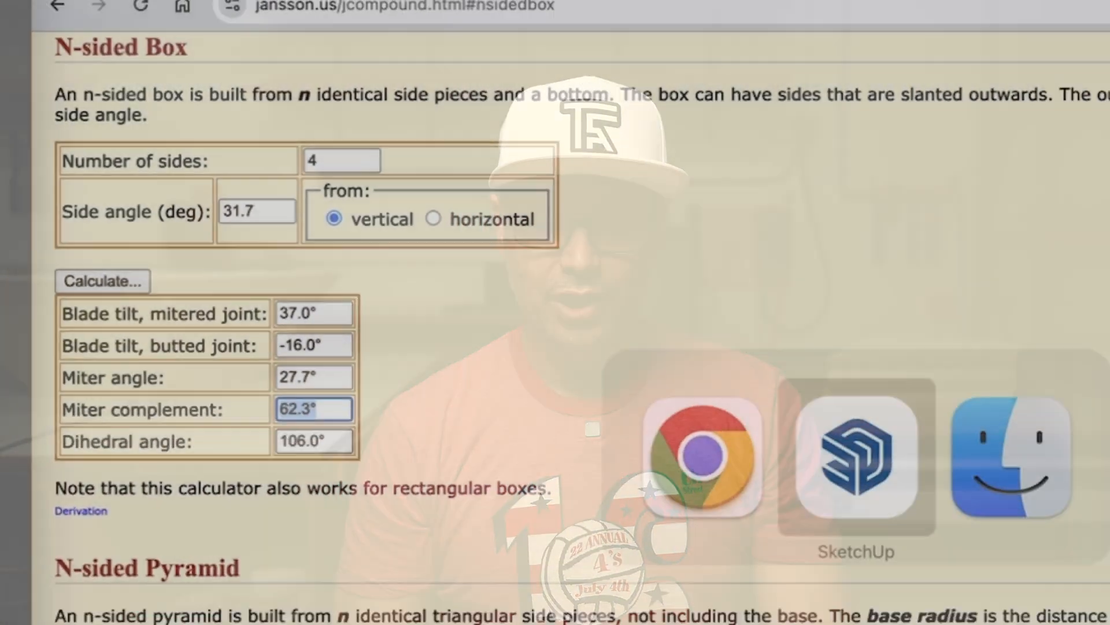
key(super+Tab)
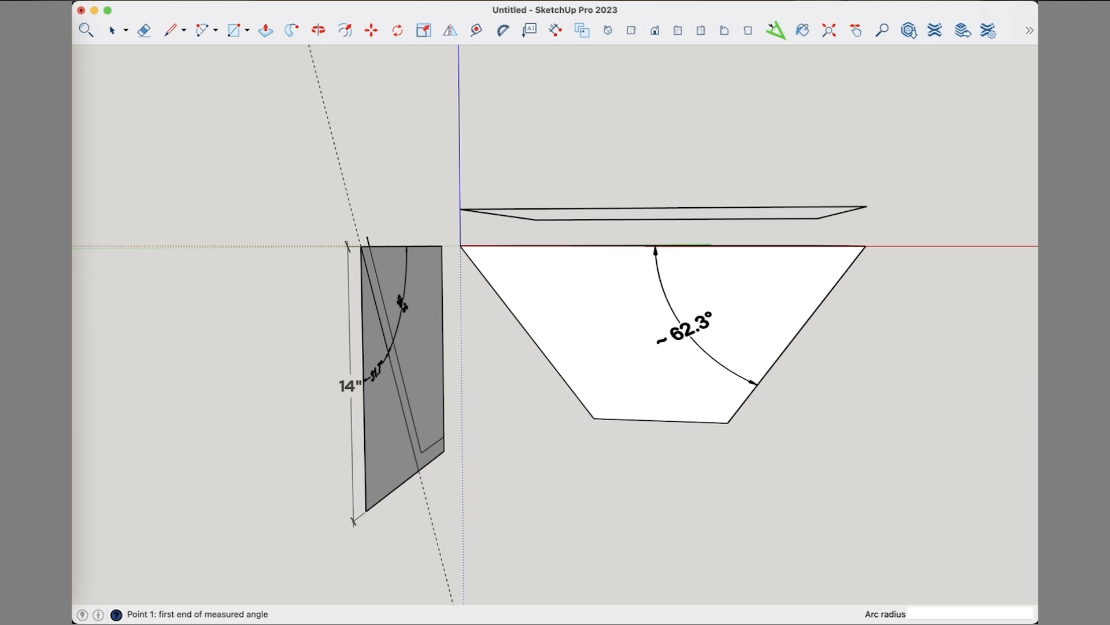
middle_drag(781, 344, 630, 396)
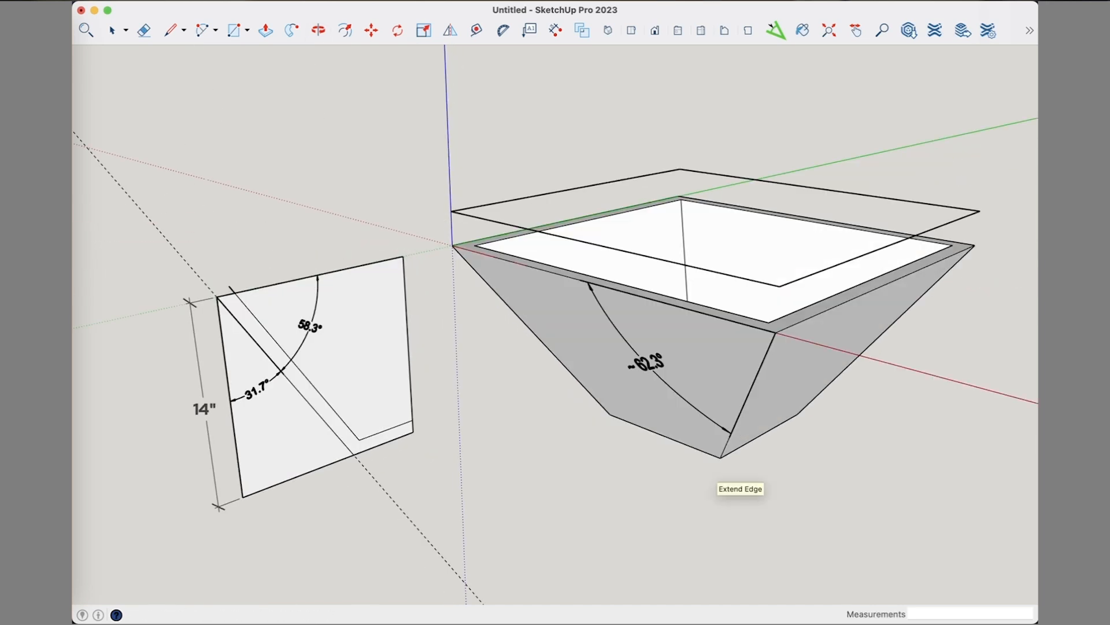
scroll(678, 503, down, 2)
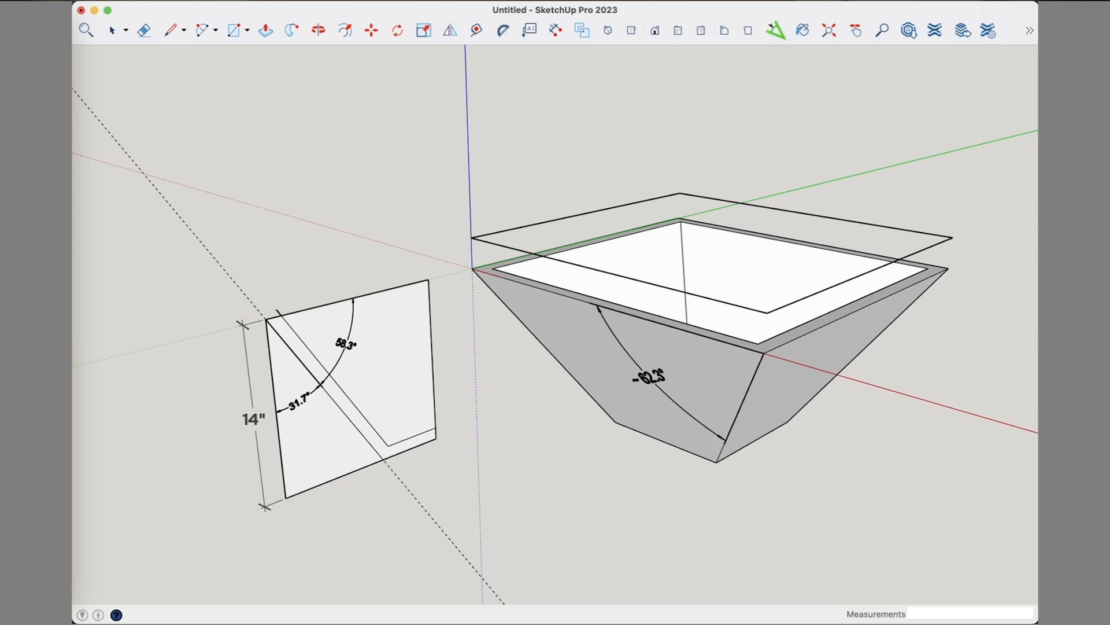
middle_drag(711, 370, 682, 347)
middle_drag(683, 347, 654, 312)
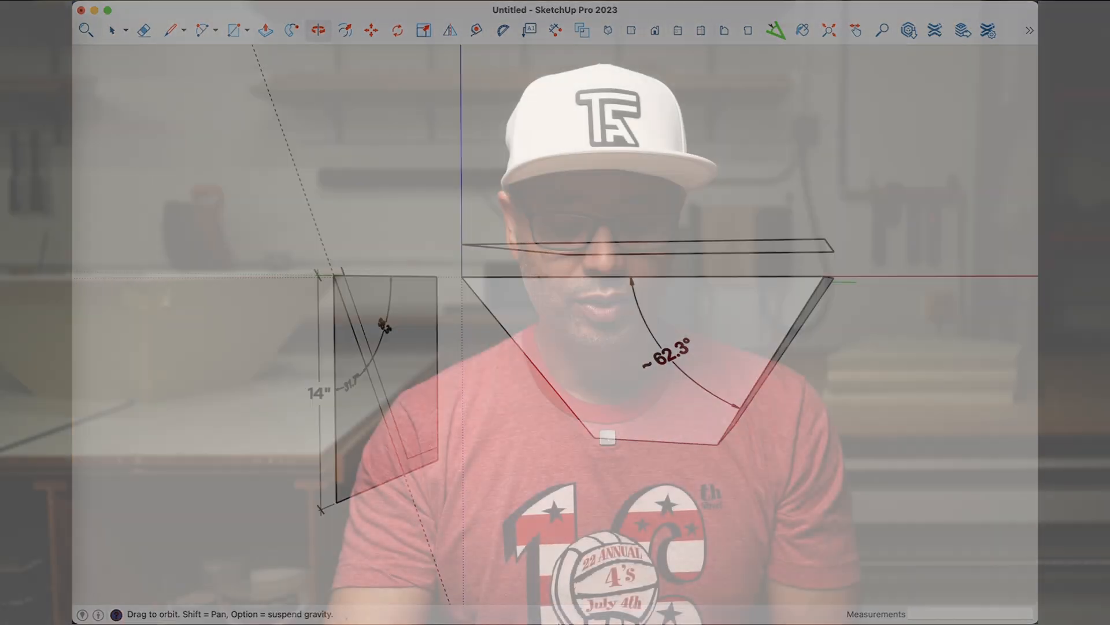